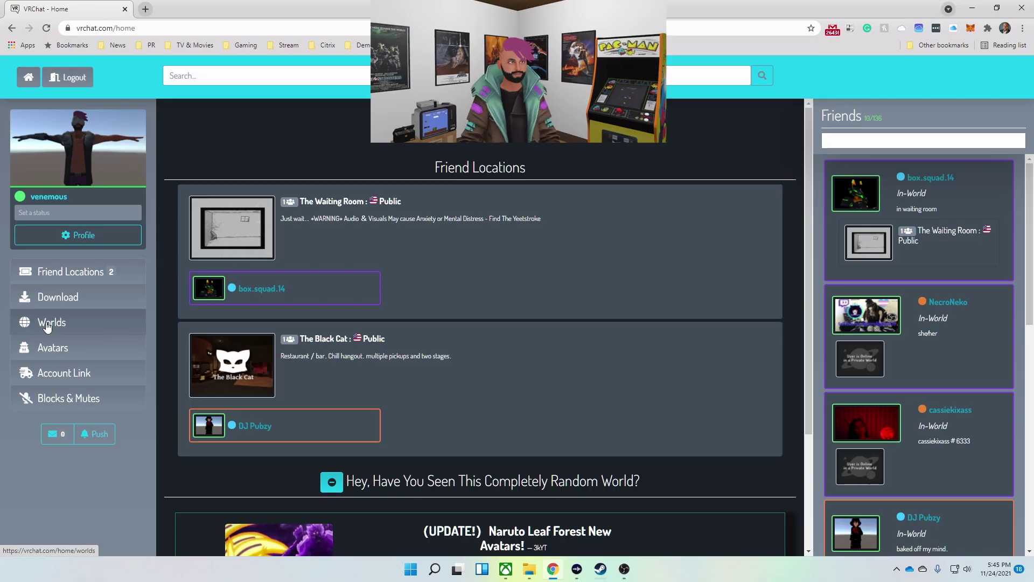
Download the SDK3 - Avatars package from VRChat's downloads page, then go to the Ready Player Me hub.
left_click(53, 298)
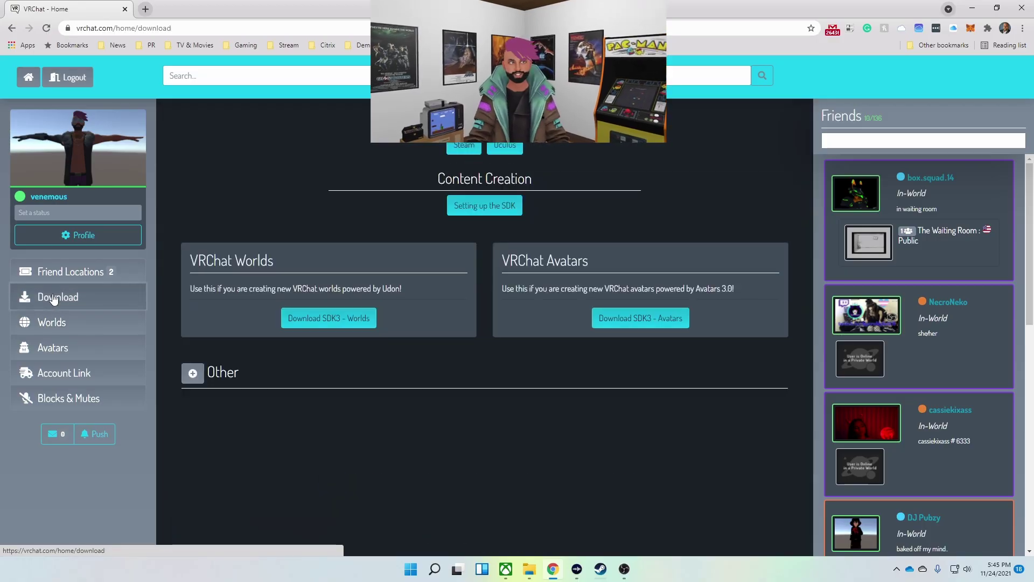
left_click(654, 331)
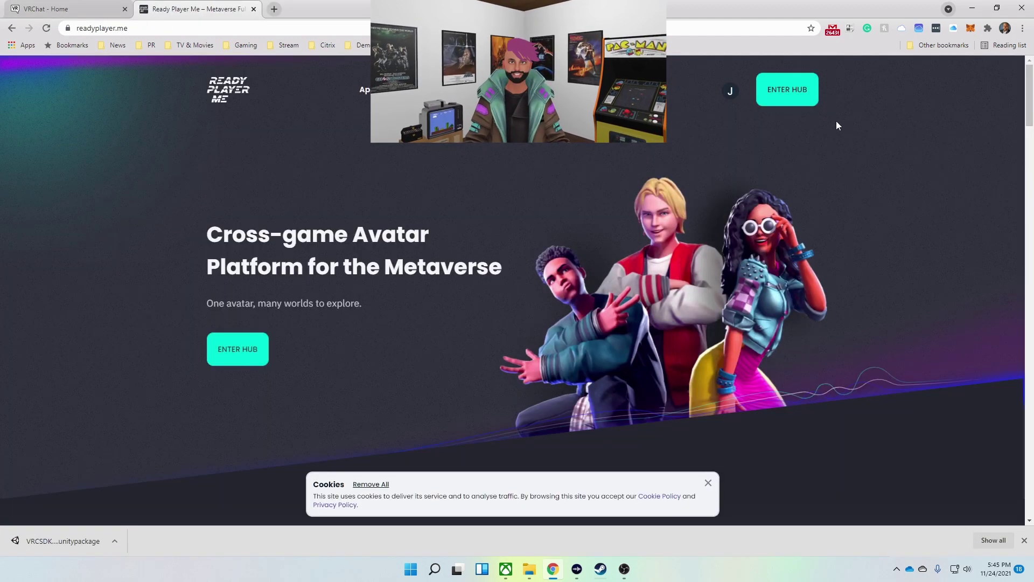
left_click(776, 89)
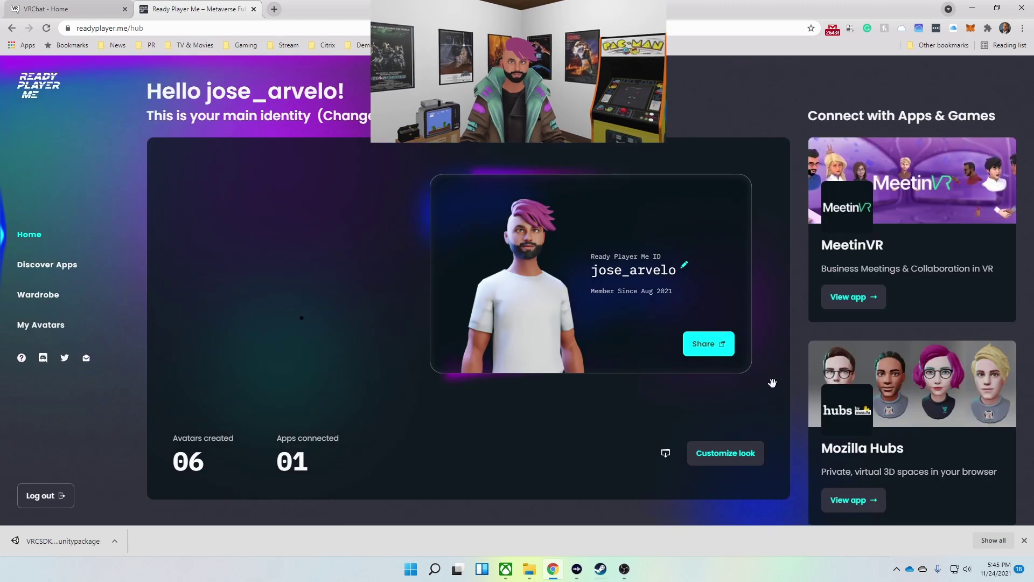
From My Avatars, use the white-shirt avatar's menu to download it as .fbx.
left_click(44, 329)
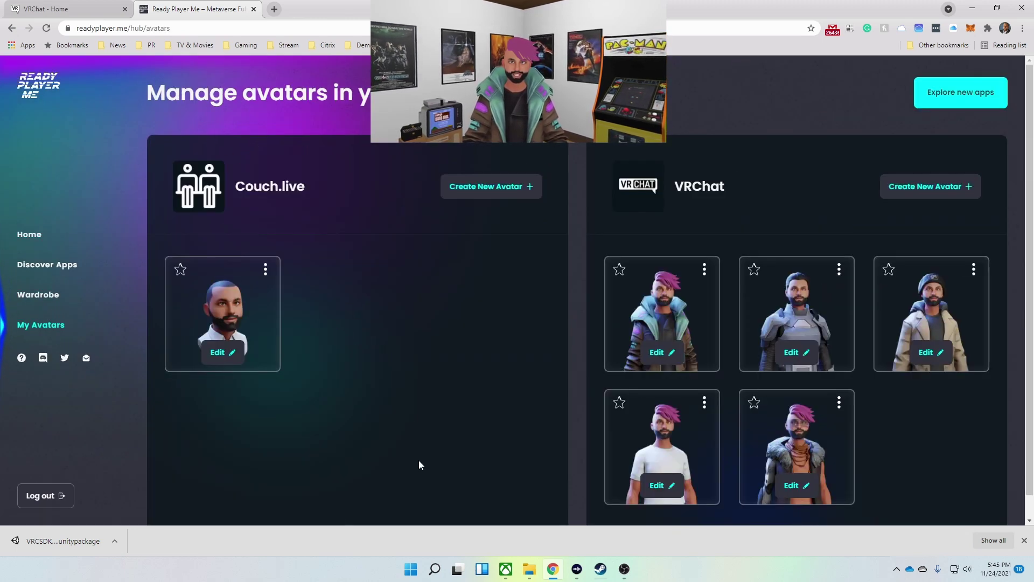
left_click(706, 405)
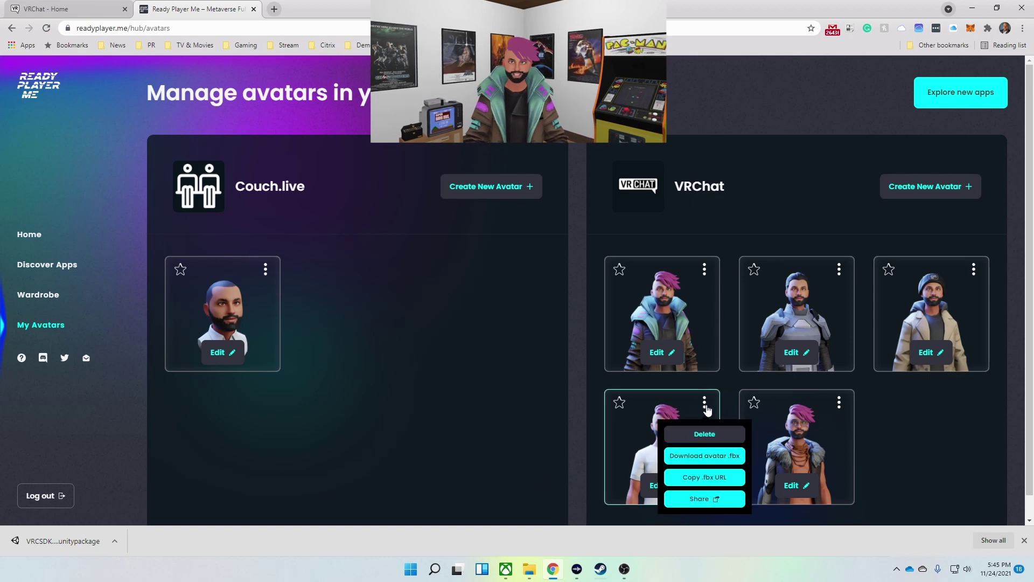
left_click(723, 462)
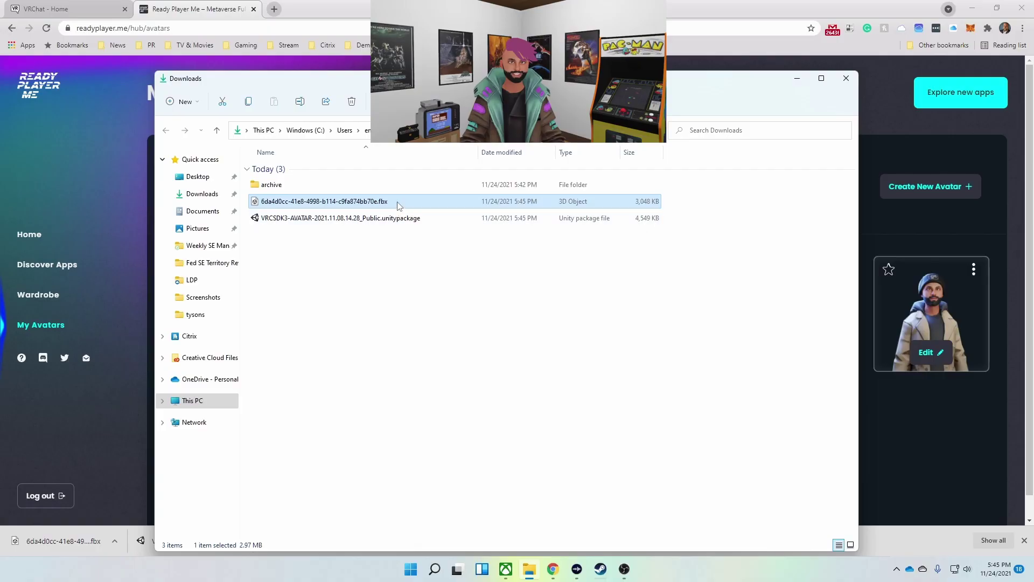
Rename the downloaded .fbx in Downloads to 'avatar - white shirt'.
right_click(402, 202)
left_click(458, 215)
type("avata")
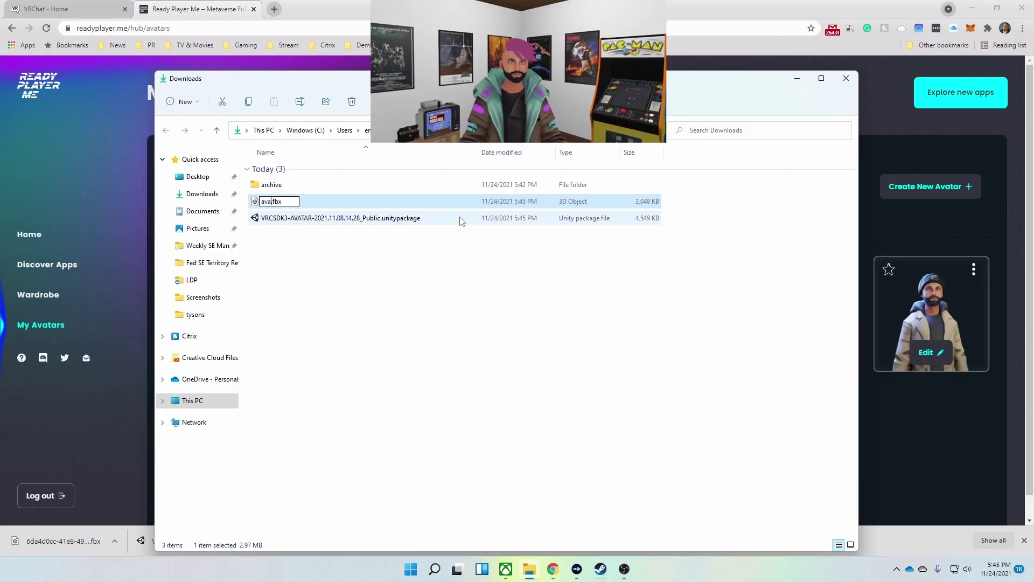
type("r - white")
type(" shirt")
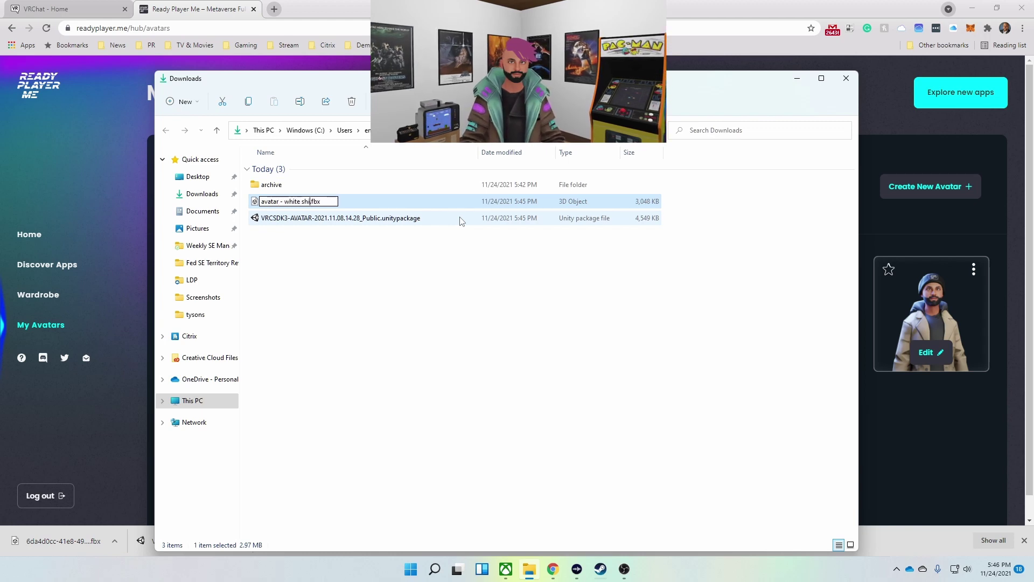
key("Return")
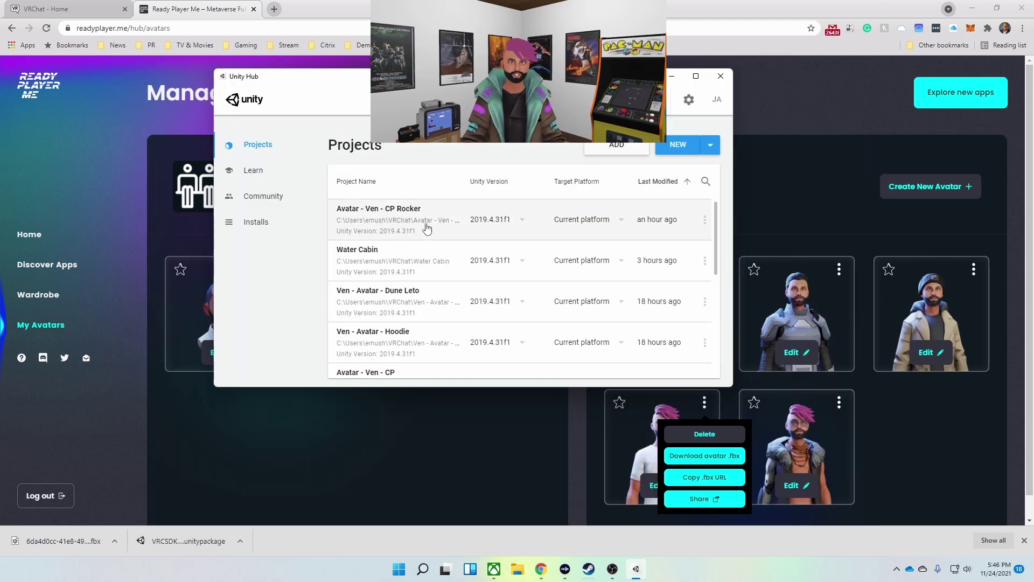
Choose Unity 2019.4.31f1 for the new project and start naming it Avatar - Ven - White Shirt.
left_click(711, 151)
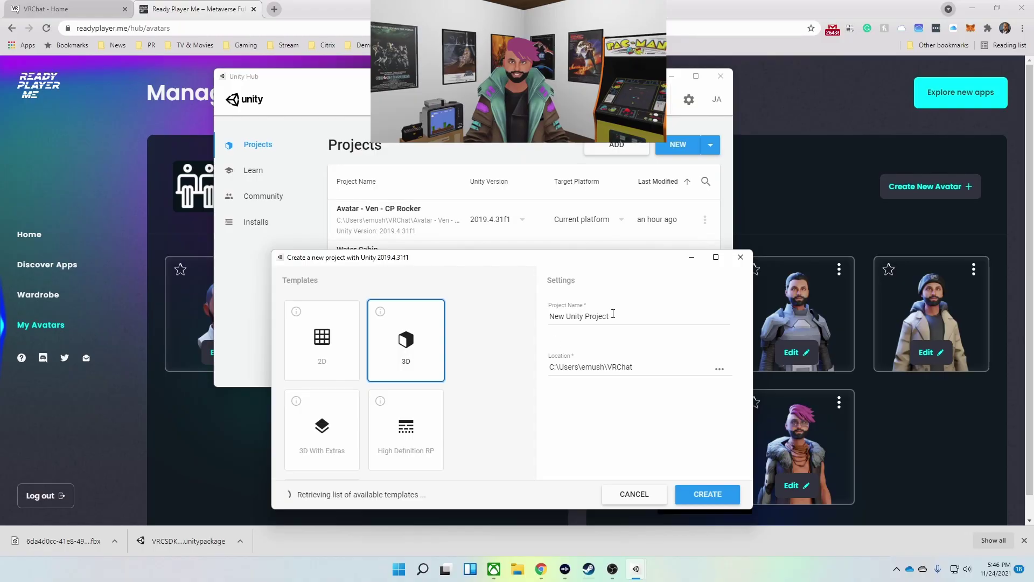
triple_click(612, 317)
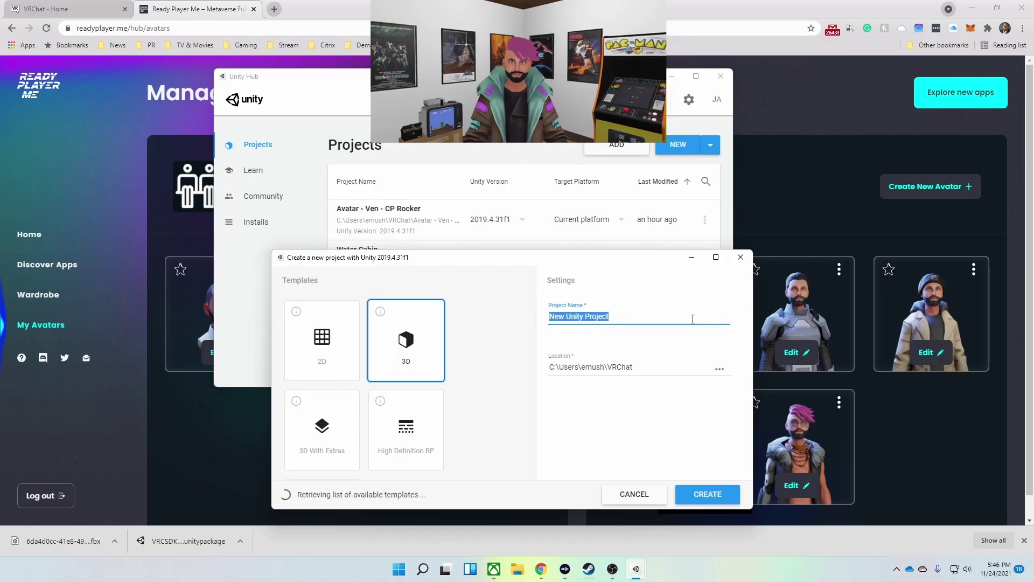
type("A")
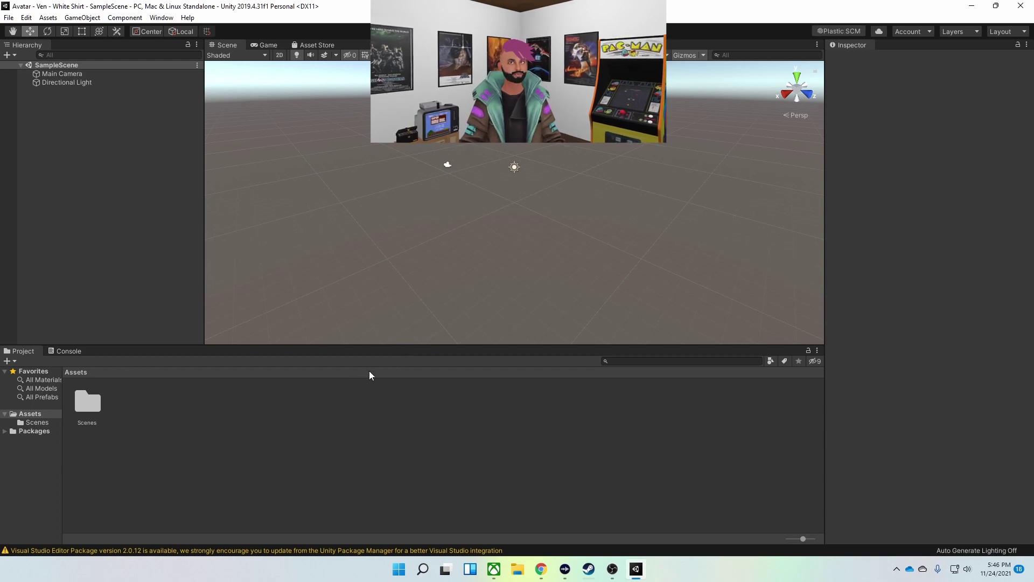
Import VRCSDK3-AVATAR-2021.11.08.14.28_Public.unitypackage from Downloads as a custom package.
left_click(49, 18)
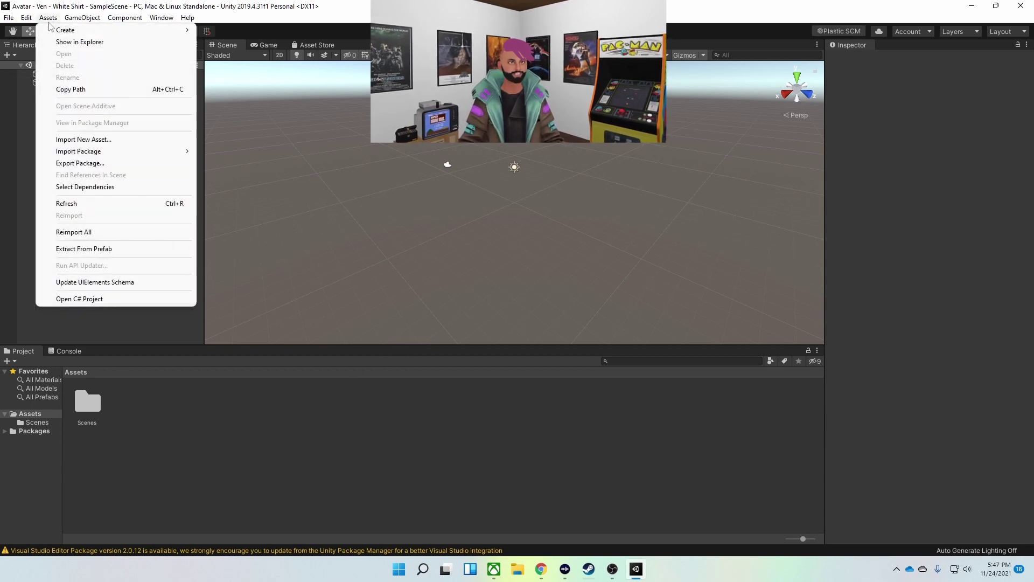
mouse_move(90, 151)
left_click(230, 153)
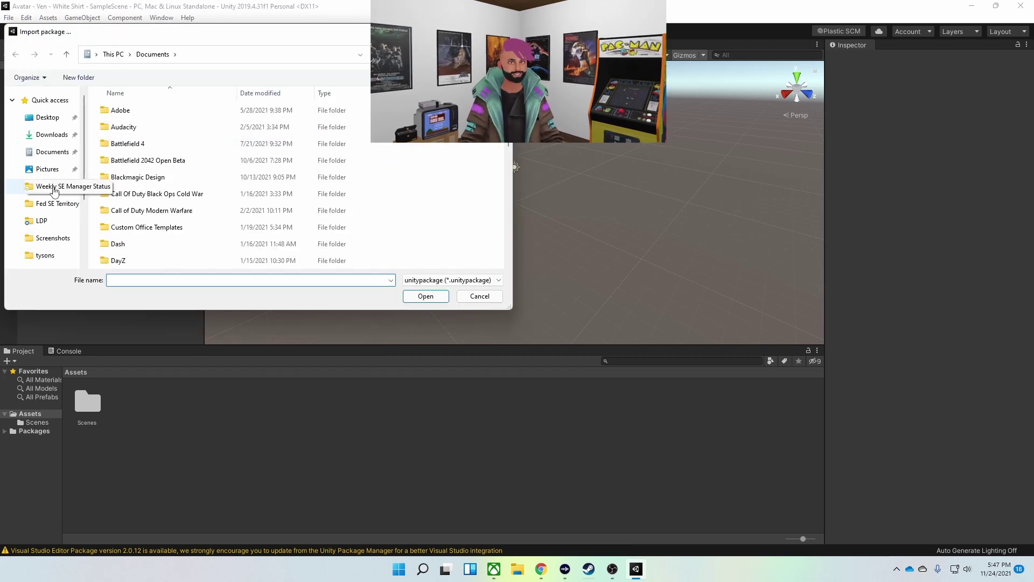
left_click(52, 134)
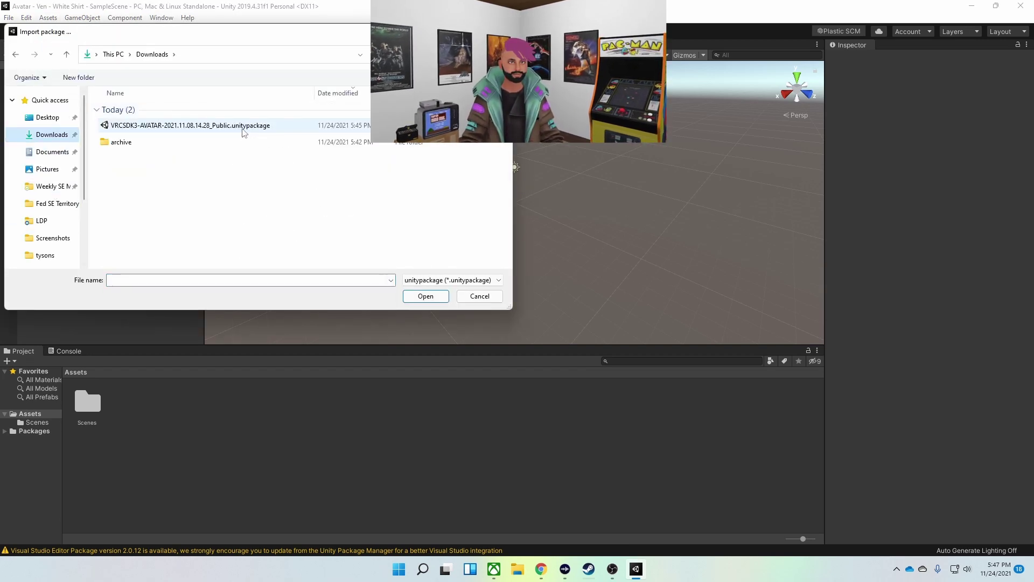
left_click(243, 130)
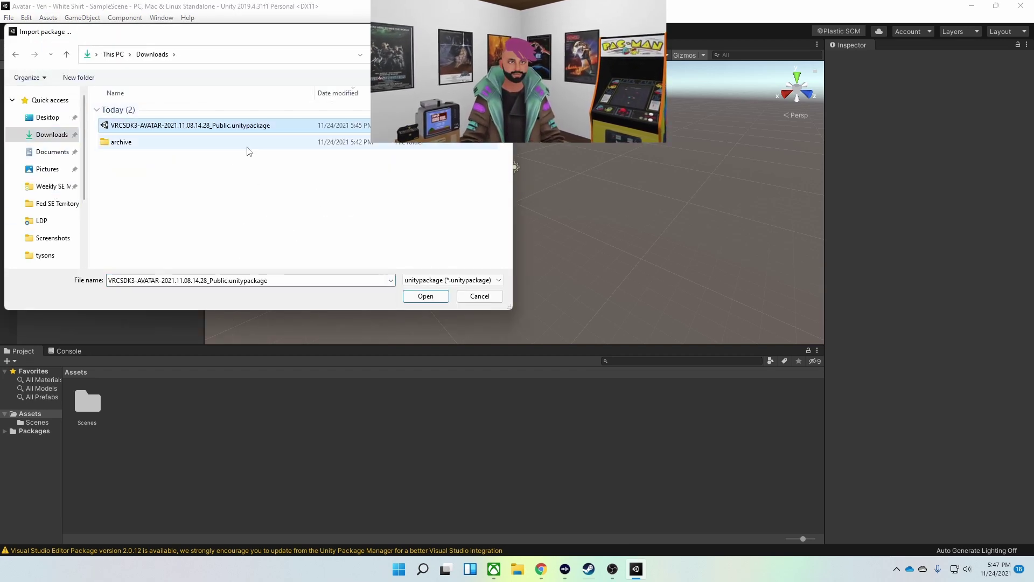
left_click(426, 297)
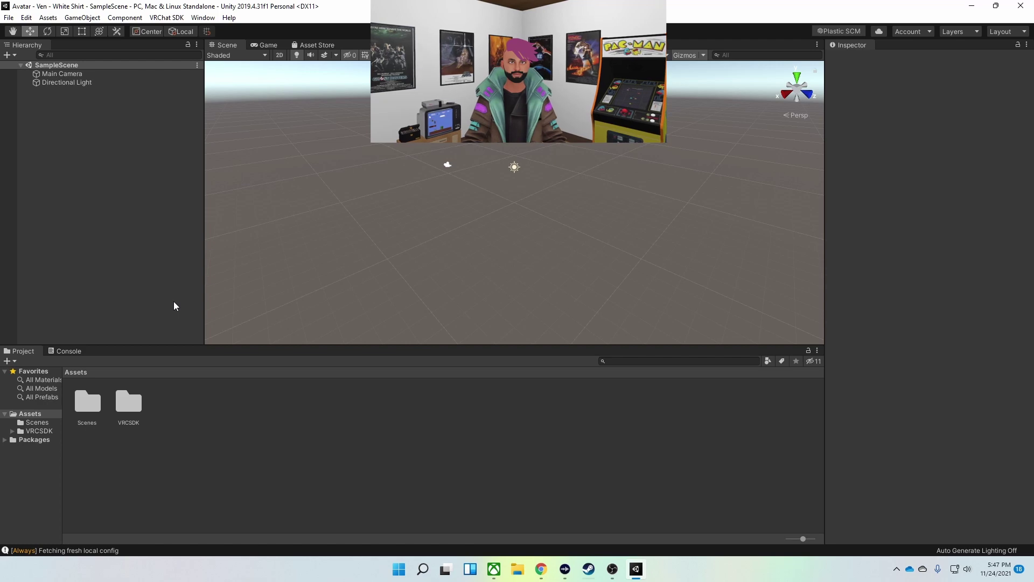
Import avatar - white shirt.fbx from Downloads as a new asset.
left_click(49, 18)
left_click(83, 139)
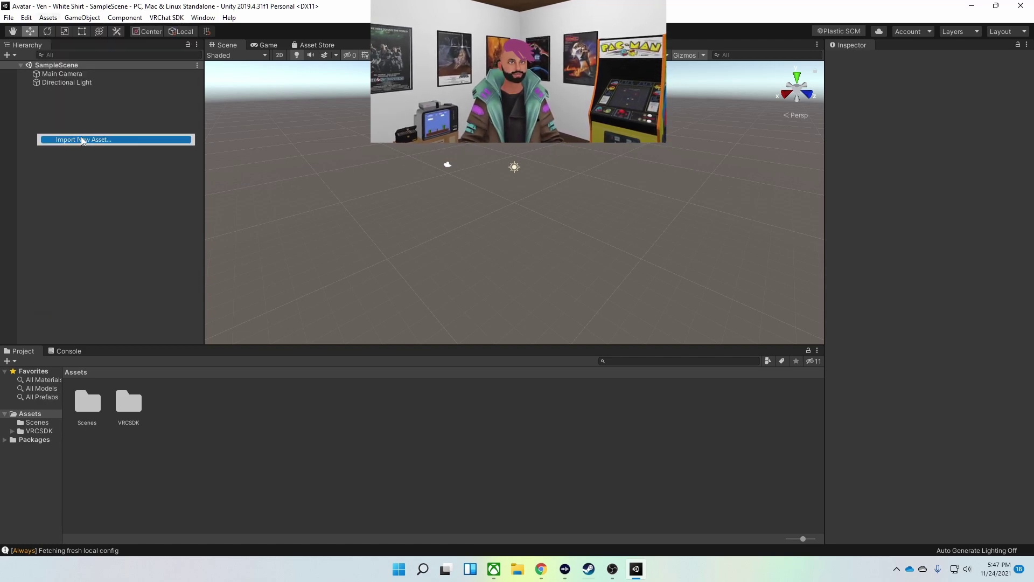
left_click(183, 125)
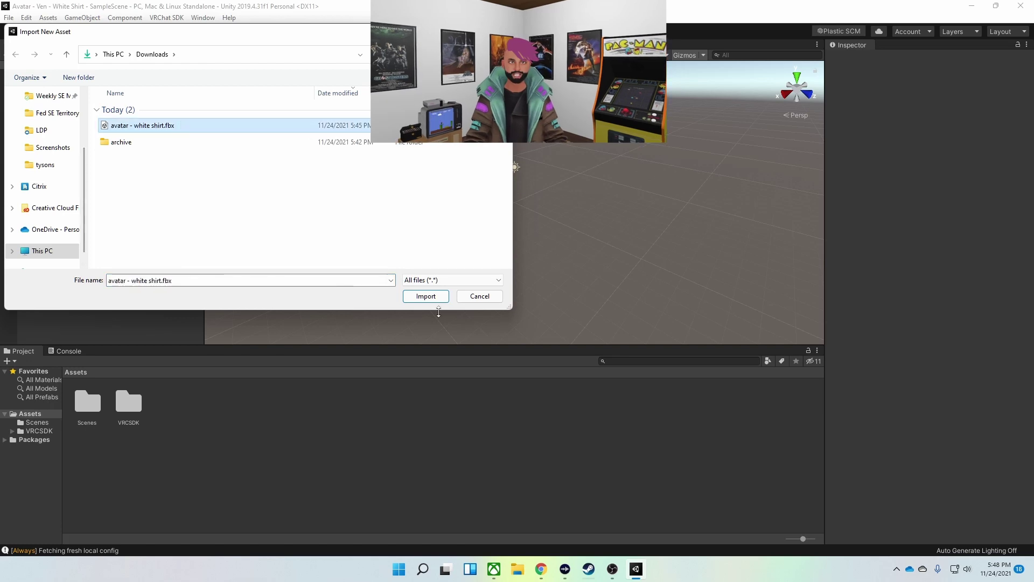
left_click(445, 298)
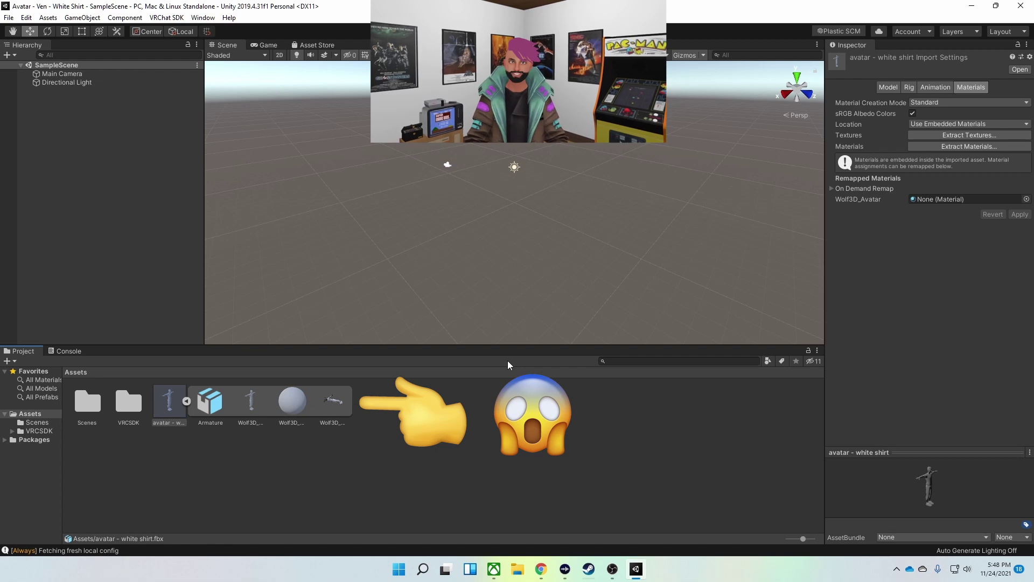
Extract the model's textures into a new 'texture' folder and fix the normal map settings.
left_click(970, 135)
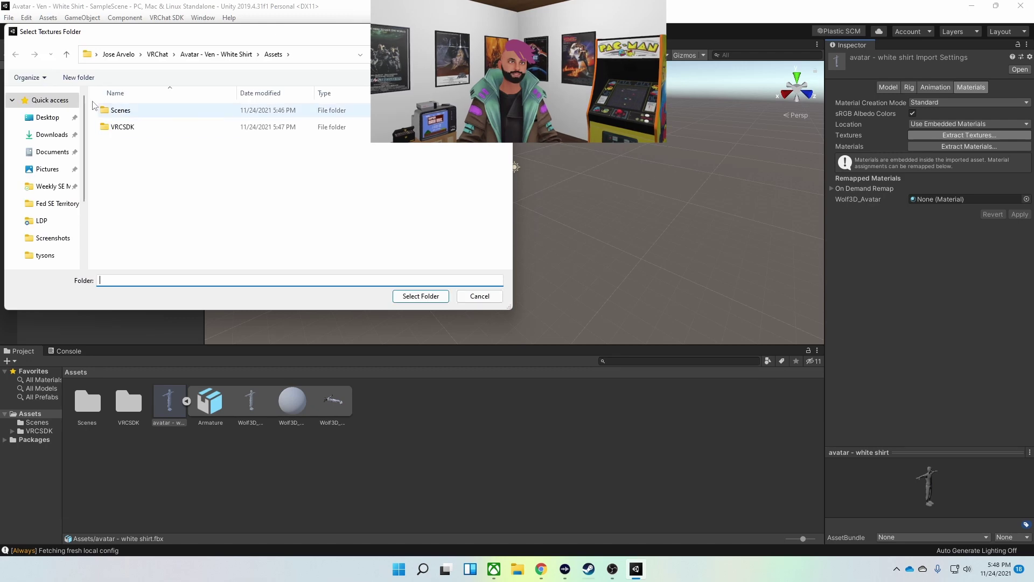
left_click(80, 79)
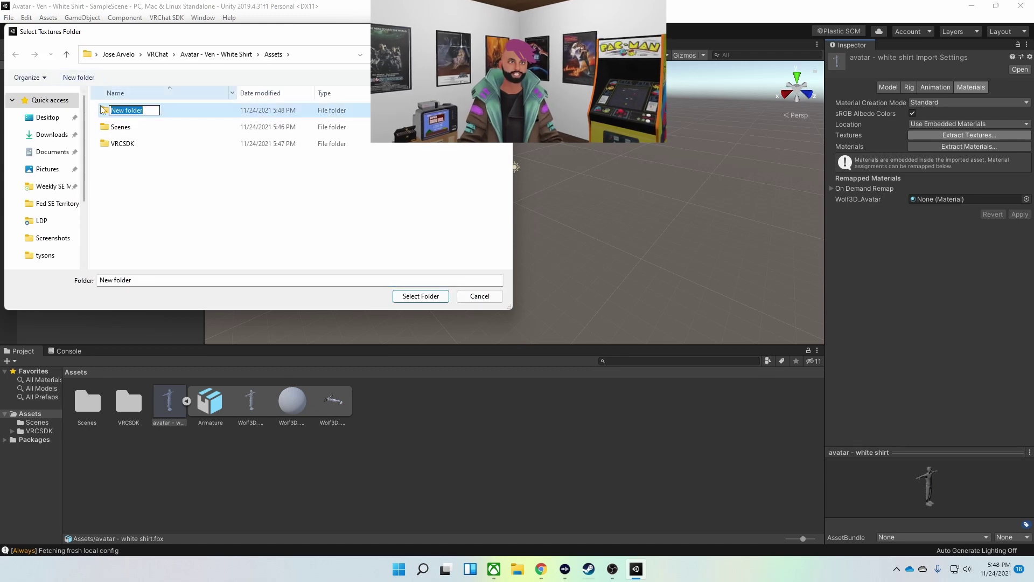
type("textures")
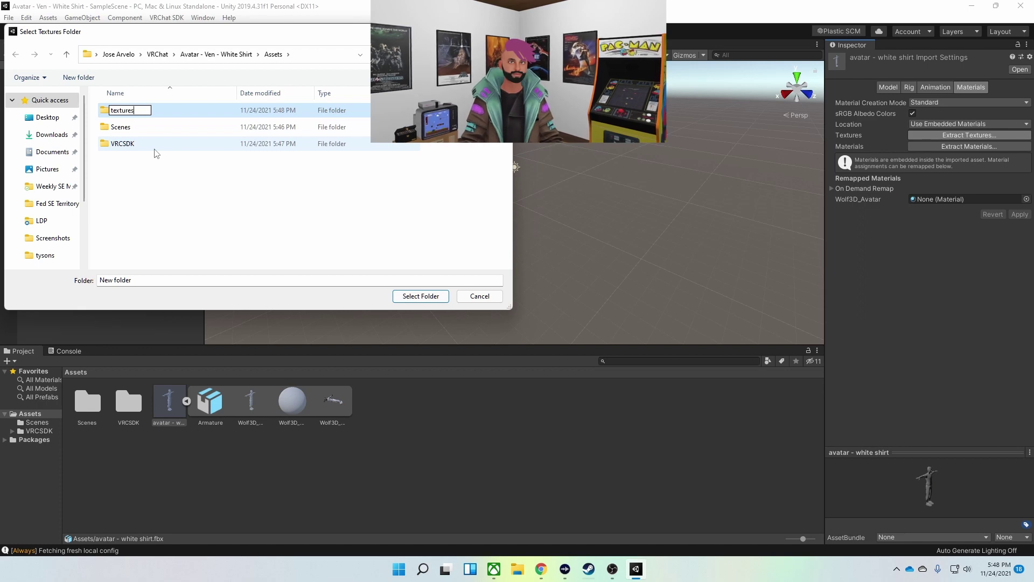
key("Return")
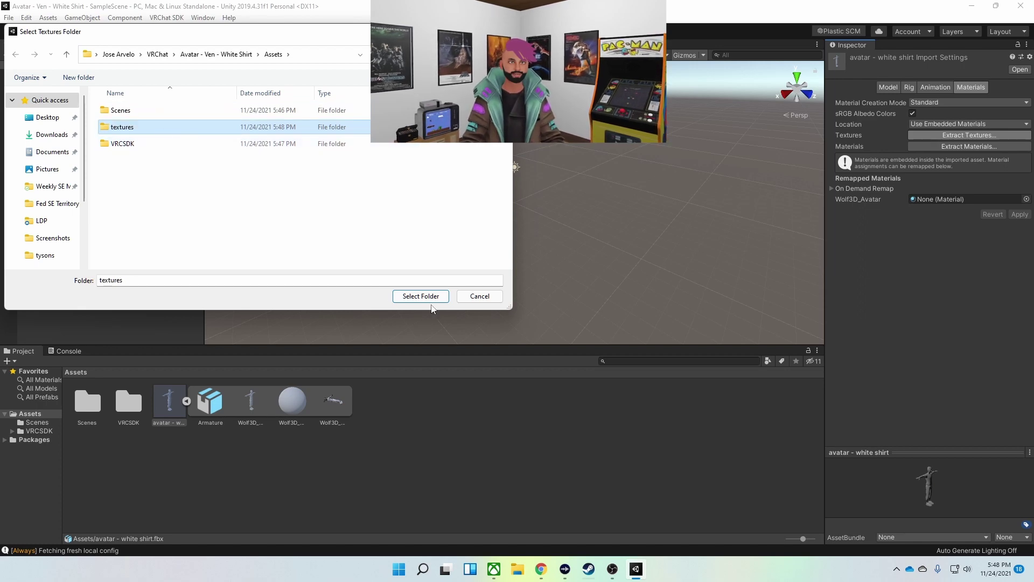
left_click(430, 298)
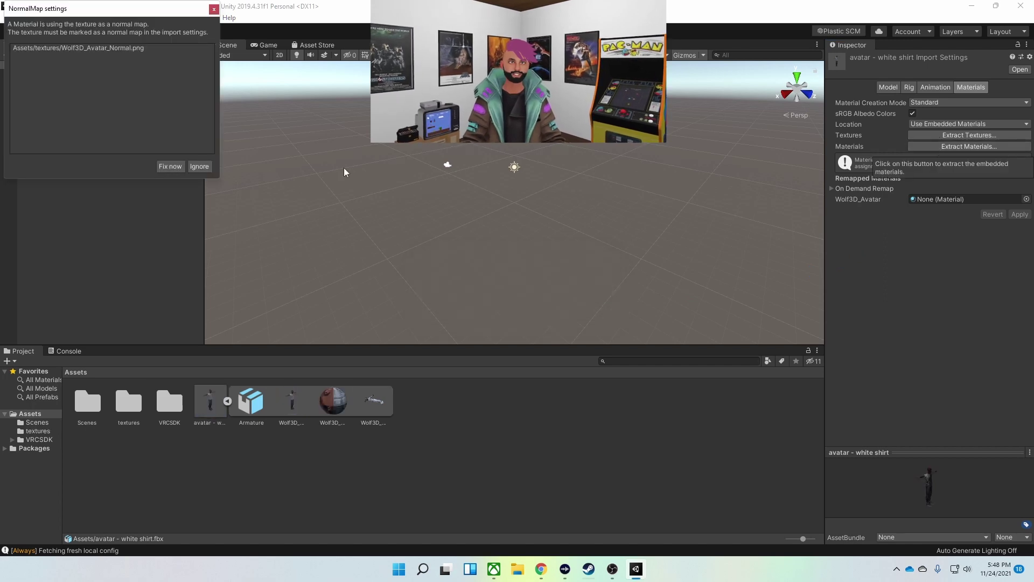
left_click(170, 167)
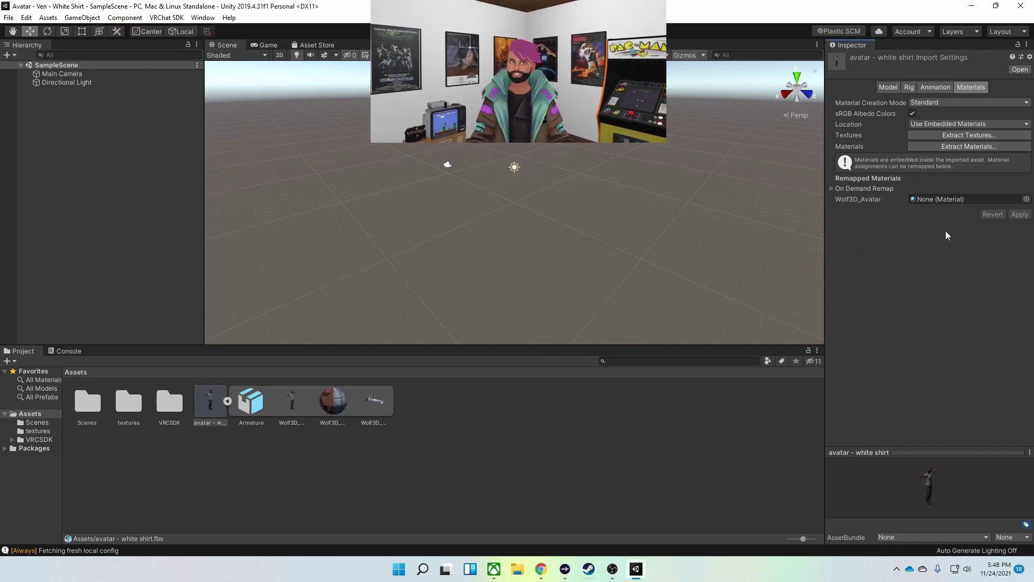
Extract the model's materials into a new 'materials' folder.
left_click(968, 148)
left_click(86, 78)
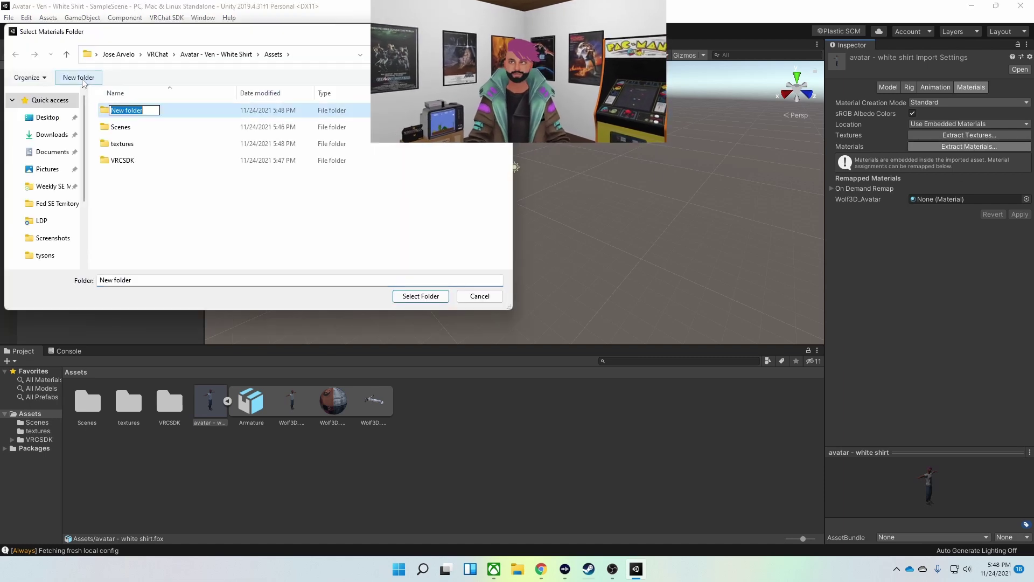
type("materials")
key("Return")
left_click(418, 296)
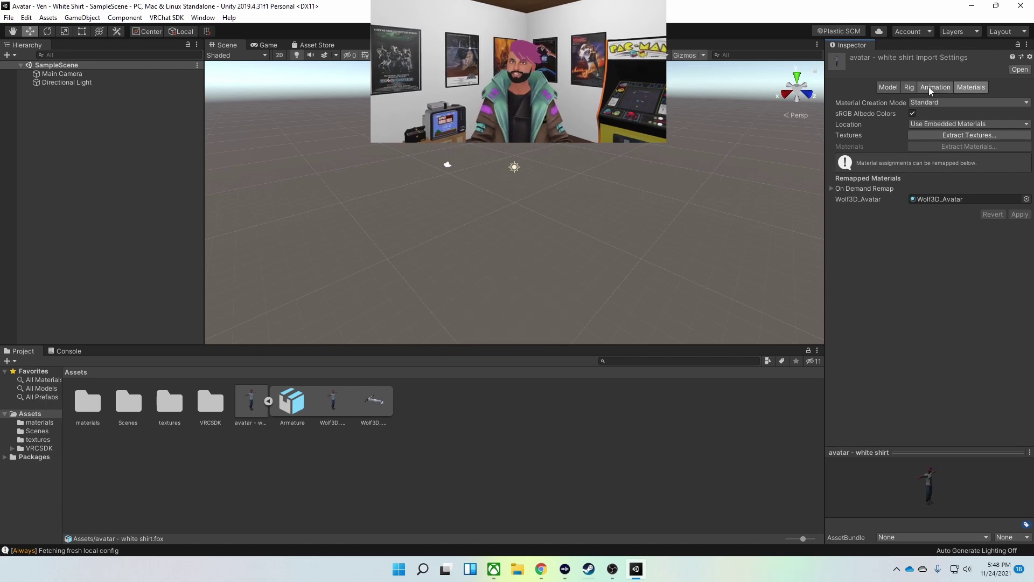
Set the model's rig Animation Type to Humanoid and apply it.
left_click(910, 87)
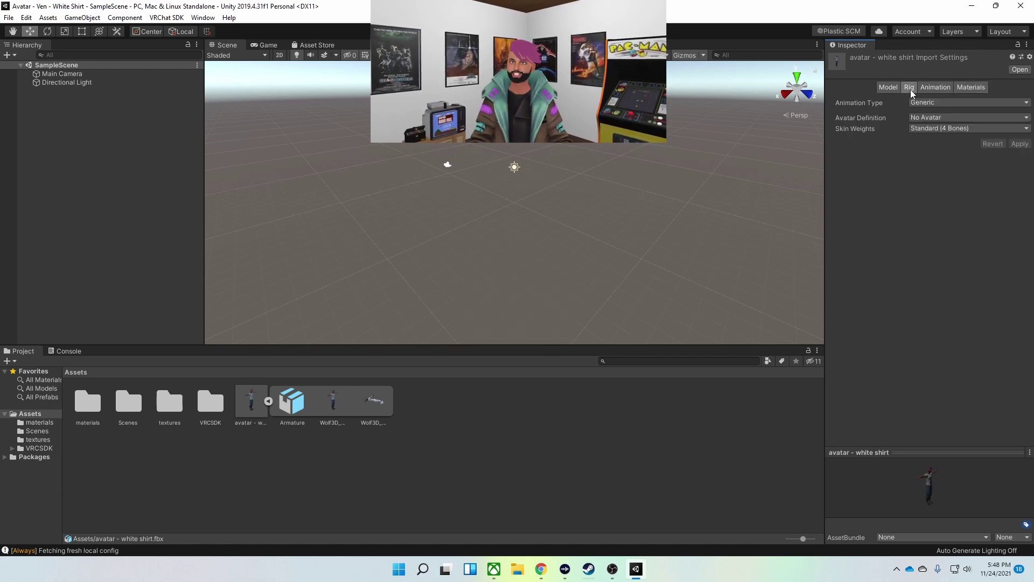
left_click(946, 102)
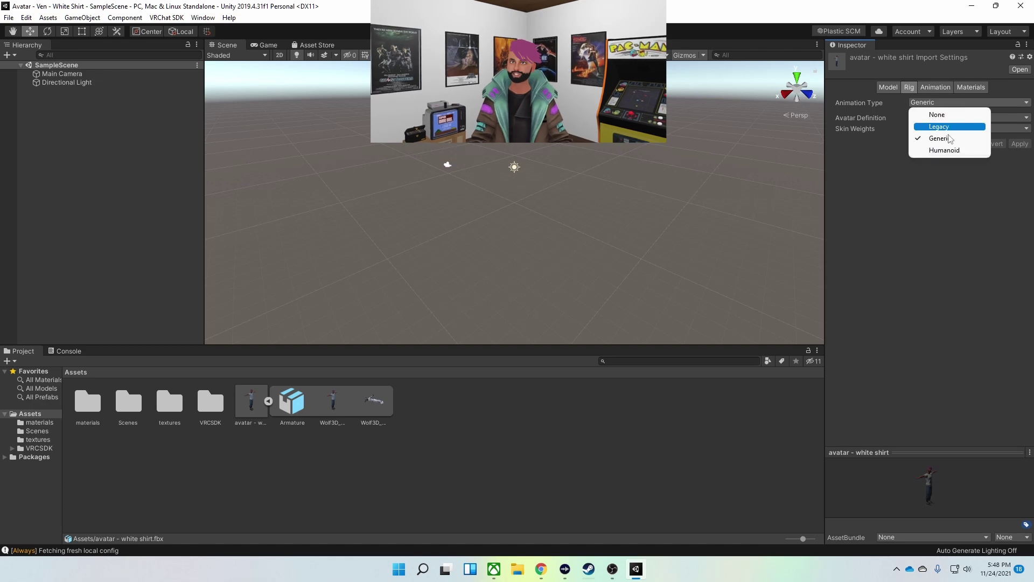
left_click(947, 150)
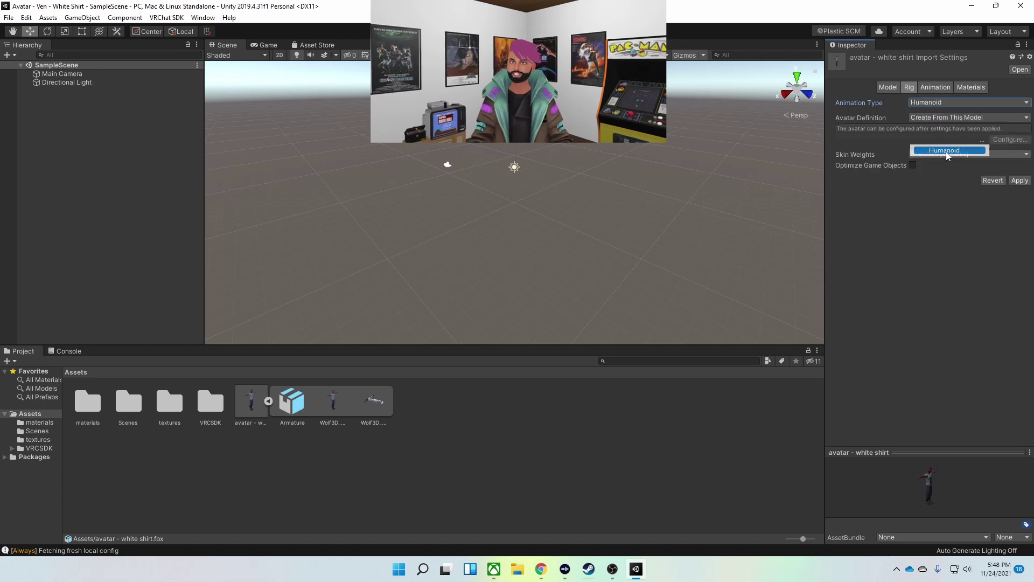
left_click(1020, 181)
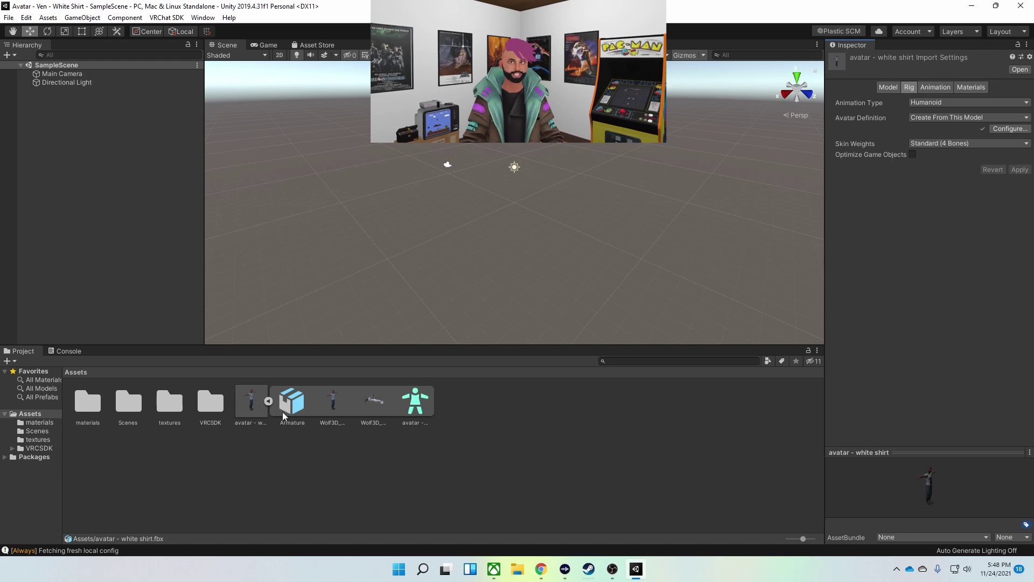
Place the avatar in the scene, frame it, and add a VRC Avatar Descriptor component.
left_click_drag(253, 408, 105, 234)
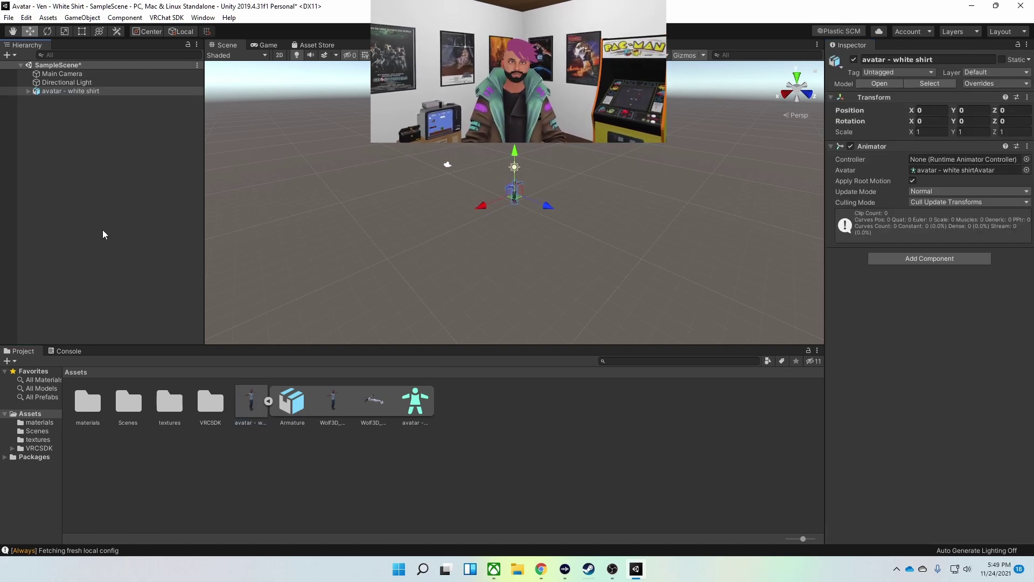
key("f")
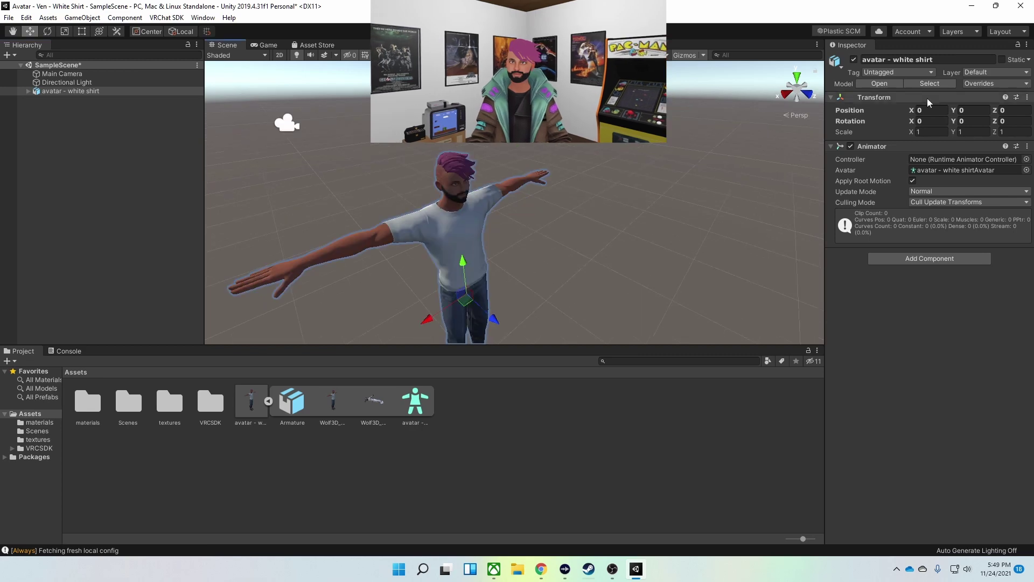
left_click(924, 261)
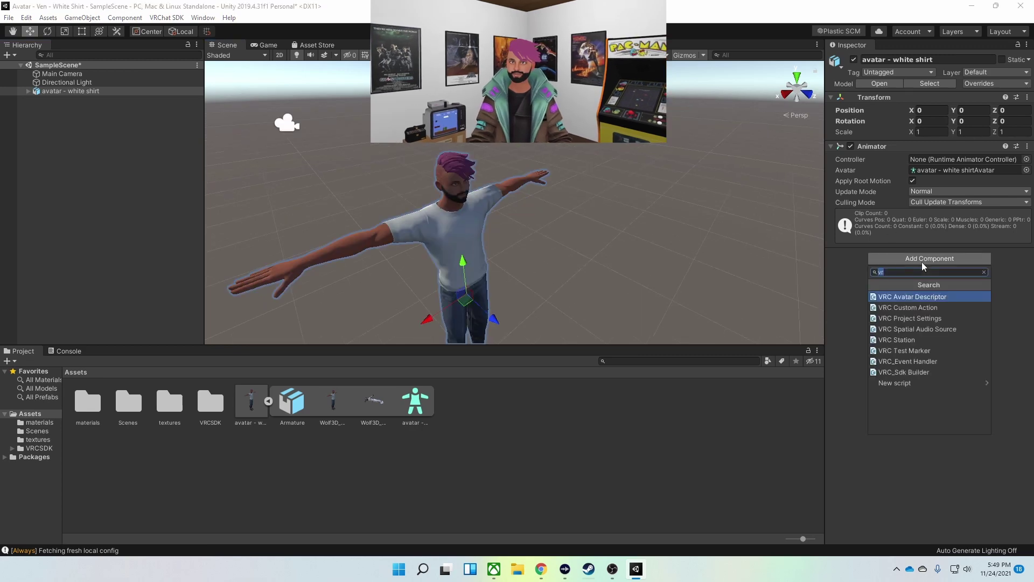
left_click(927, 297)
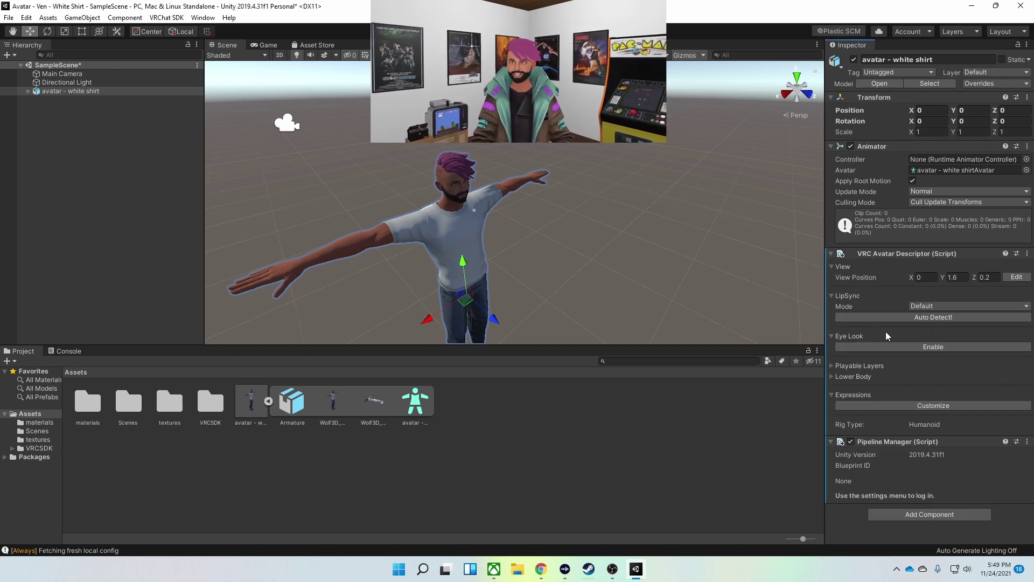
Set LipSync Mode to Viseme Blend Shape with Wolf3D_Avatar as the face mesh.
left_click(960, 306)
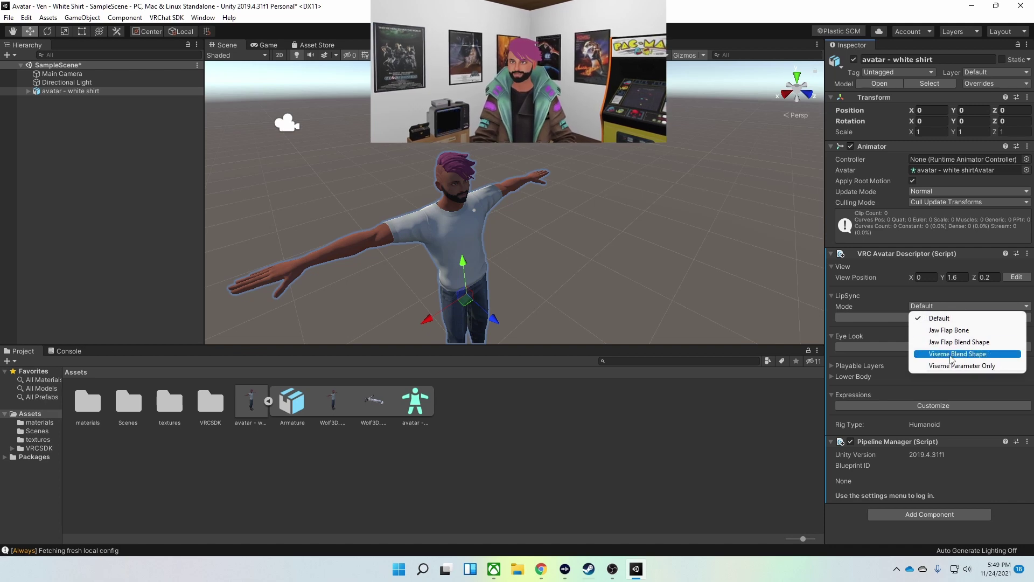
left_click(950, 356)
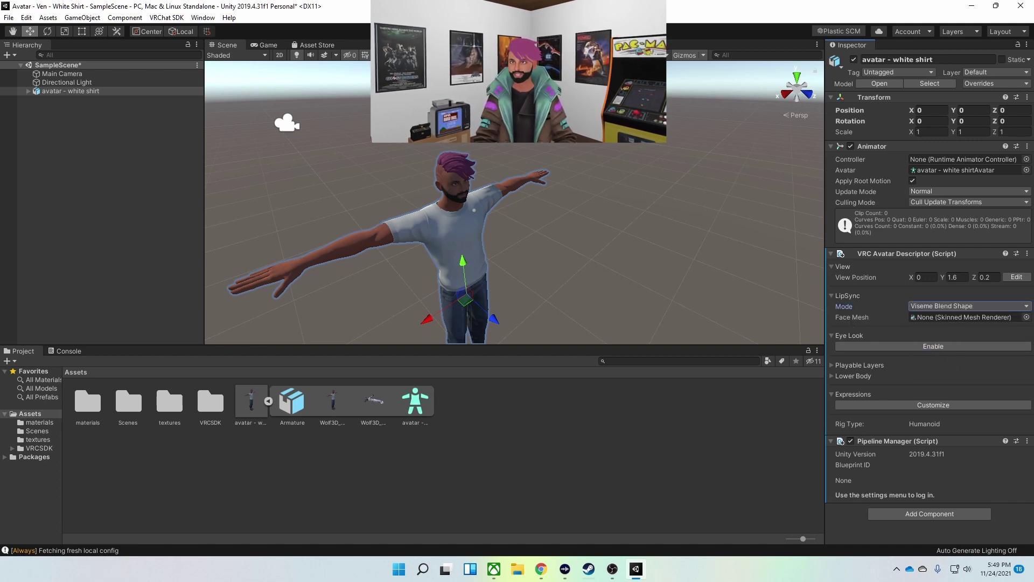
left_click(1026, 317)
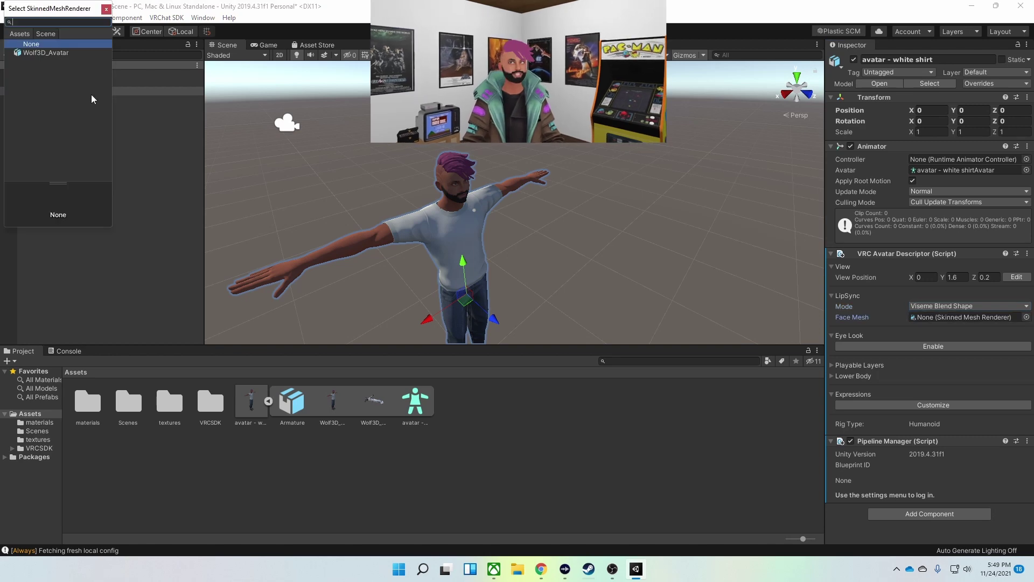
left_click(53, 54)
left_click(105, 10)
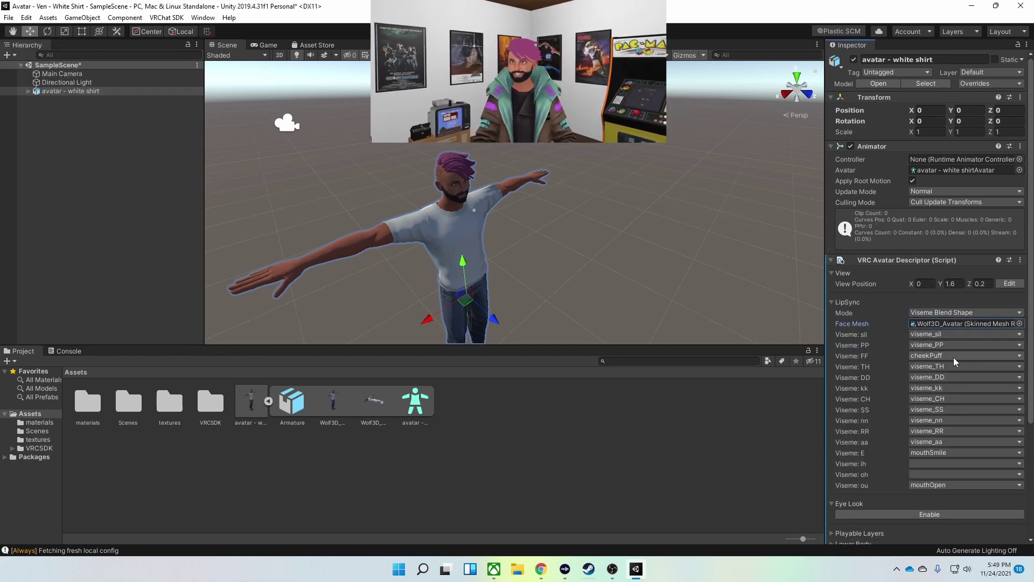
Map the FF, E, ih, oh and ou visemes to their viseme_ shapes, e.g. viseme_FF, viseme_I, viseme_U.
left_click(974, 358)
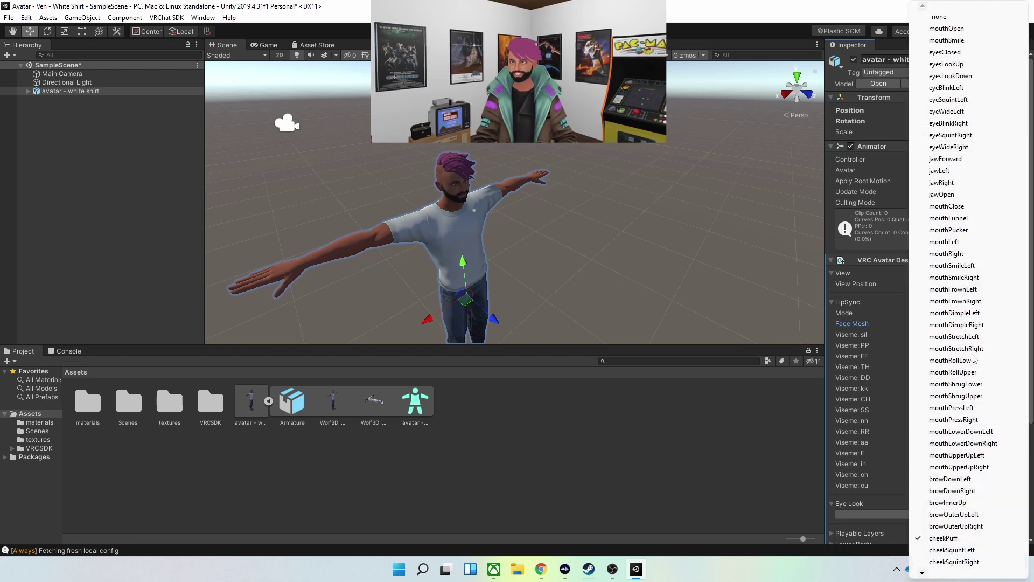
mouse_move(921, 573)
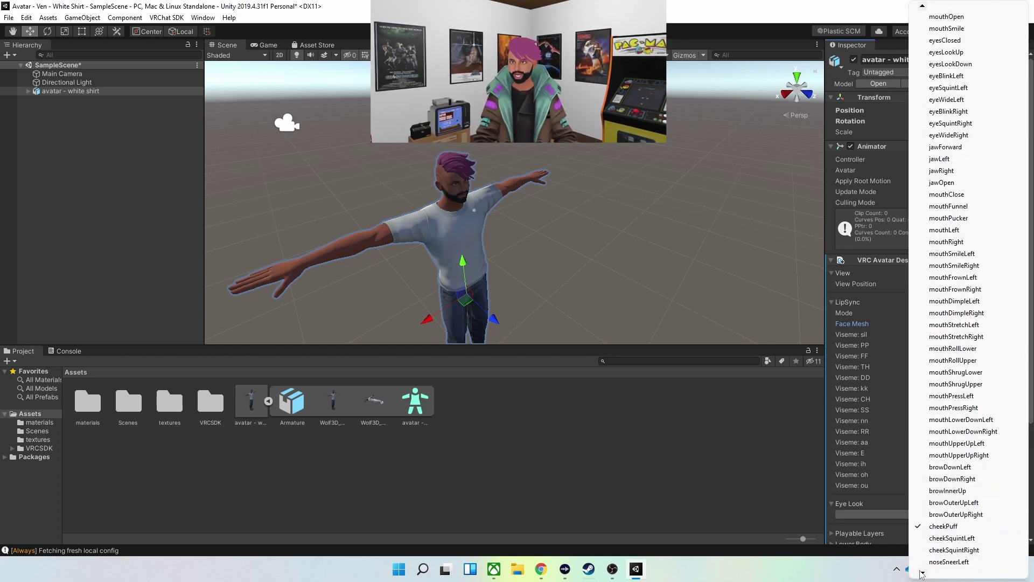
left_click(966, 491)
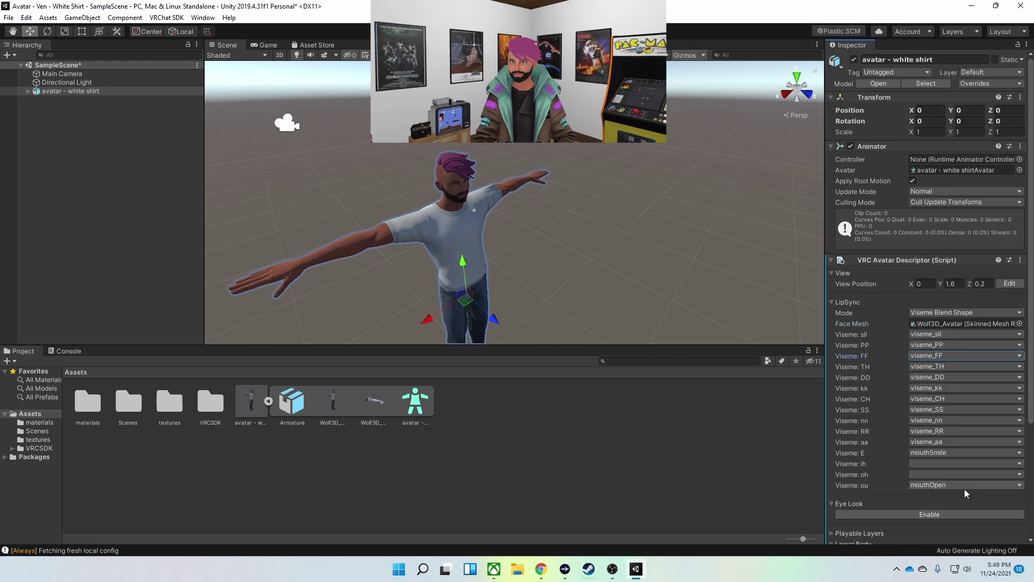
left_click(938, 457)
mouse_move(921, 575)
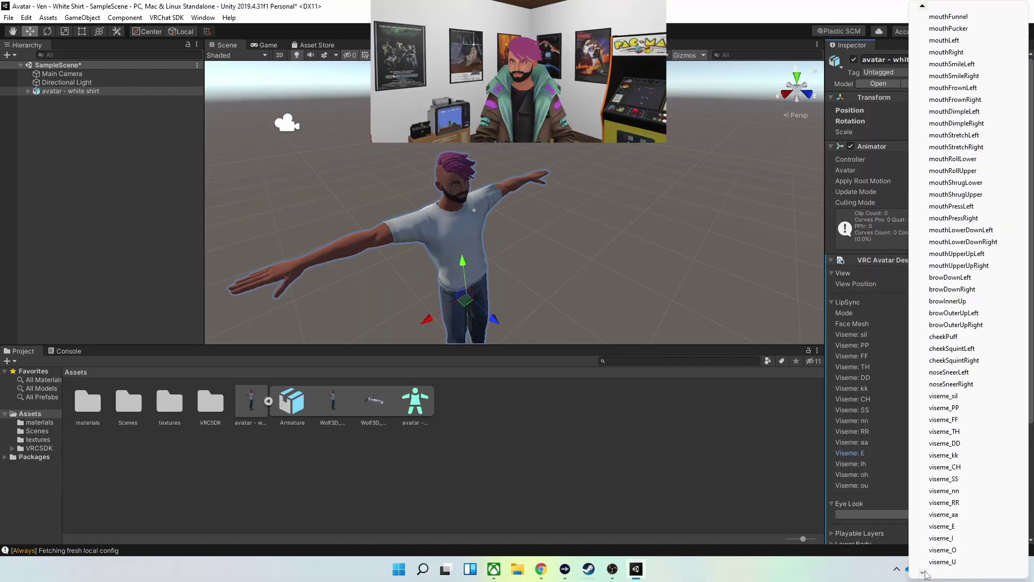
left_click(936, 539)
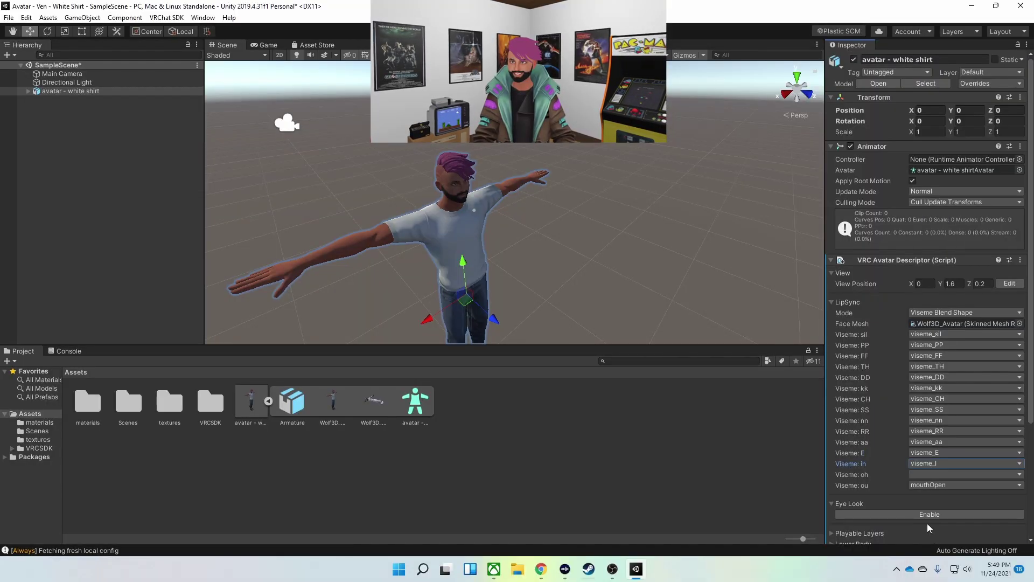
left_click(929, 474)
mouse_move(923, 574)
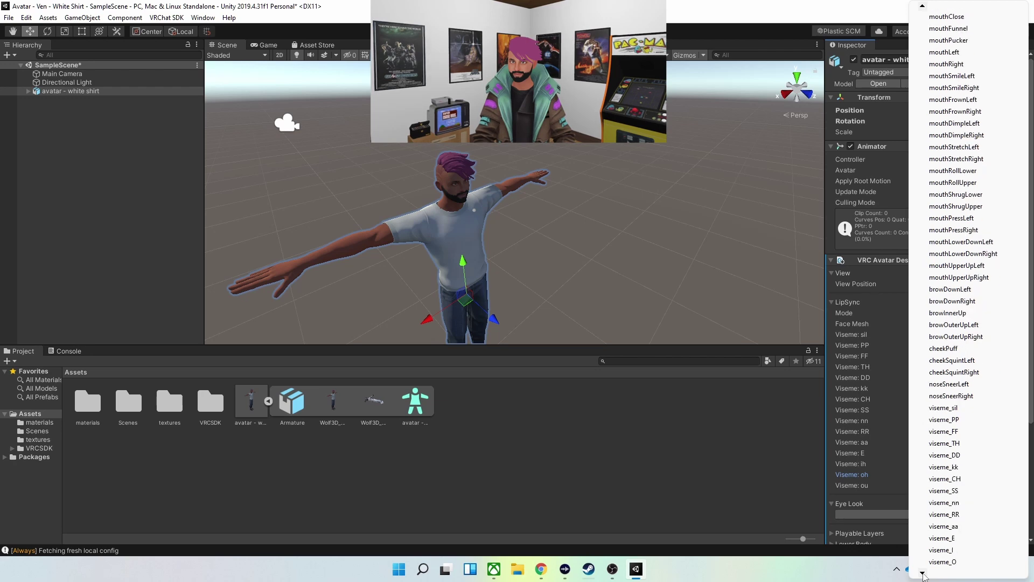
left_click(927, 565)
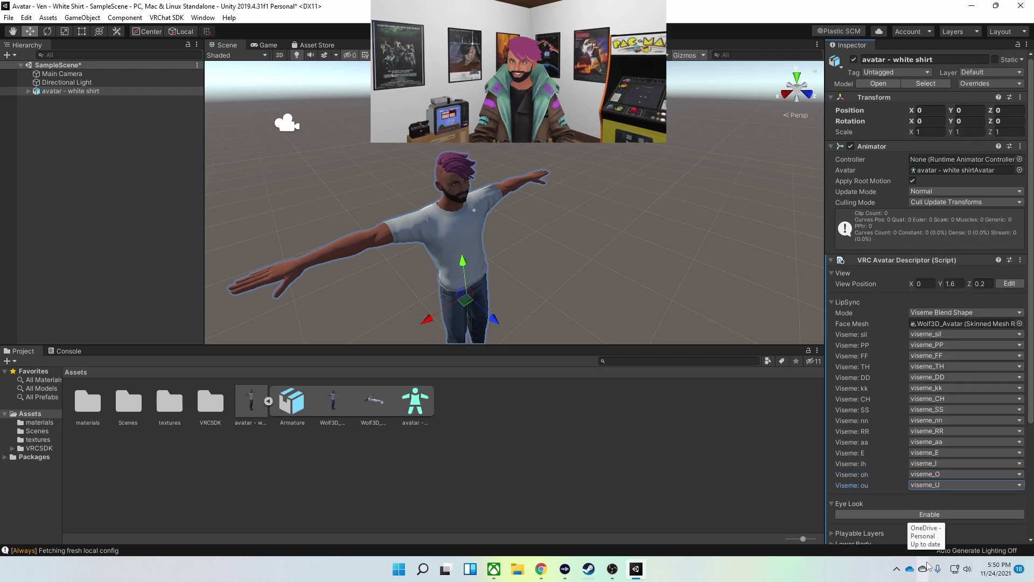
scroll(884, 503, "down", 3)
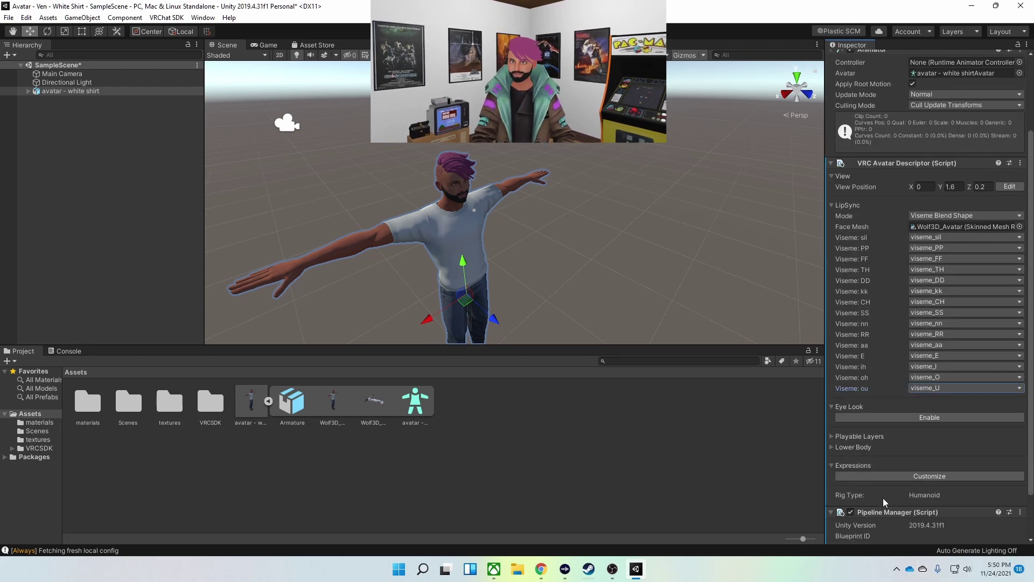
Enable Eye Look and assign LeftEye as the Left Eye Bone.
left_click(925, 419)
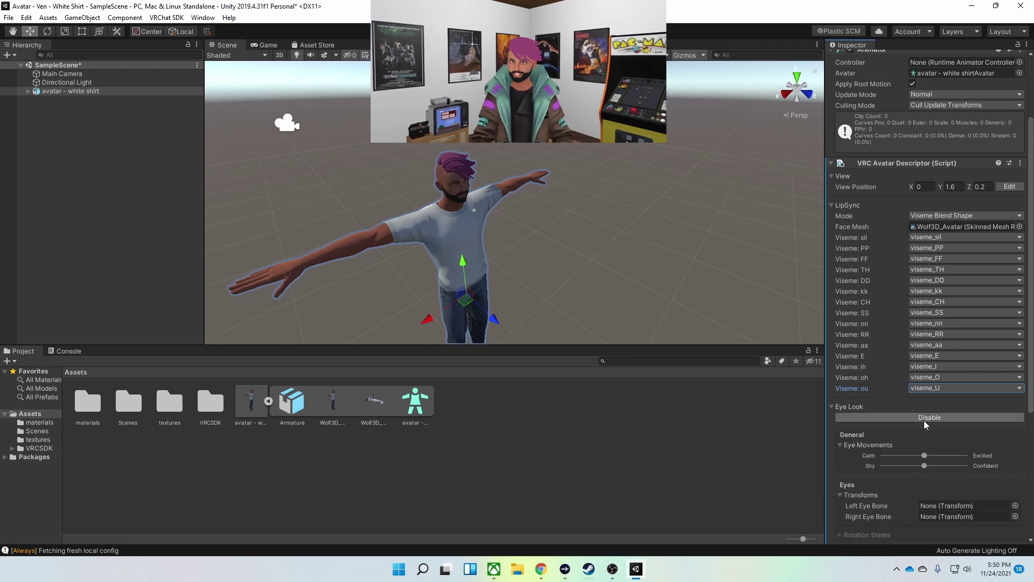
scroll(897, 504, "down", 3)
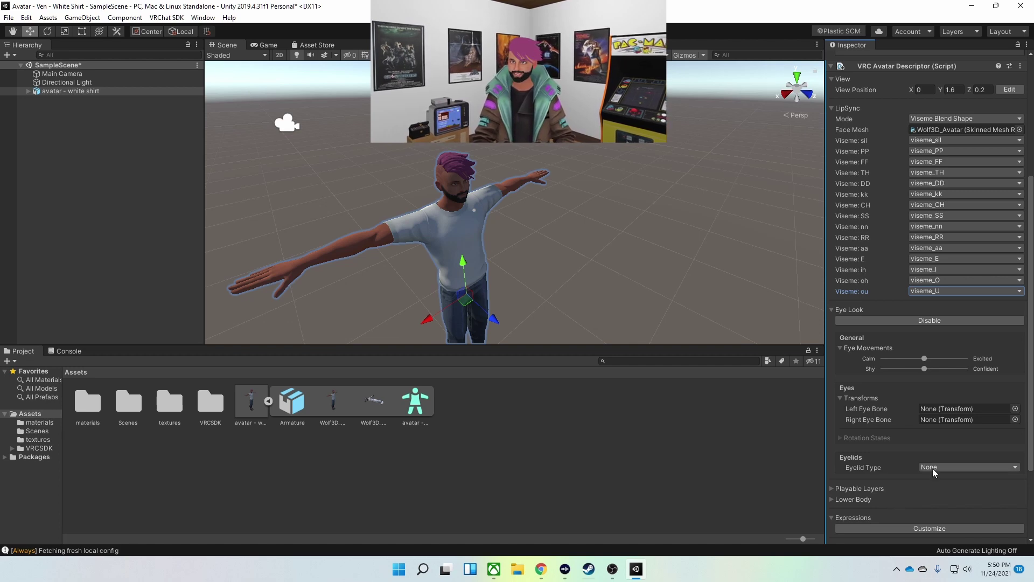
left_click(1016, 409)
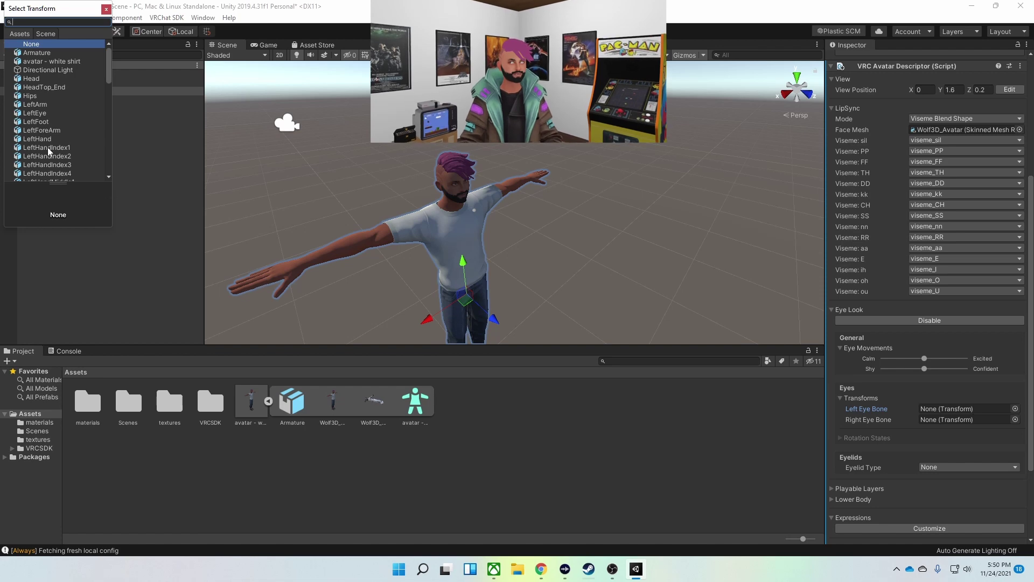
left_click(46, 114)
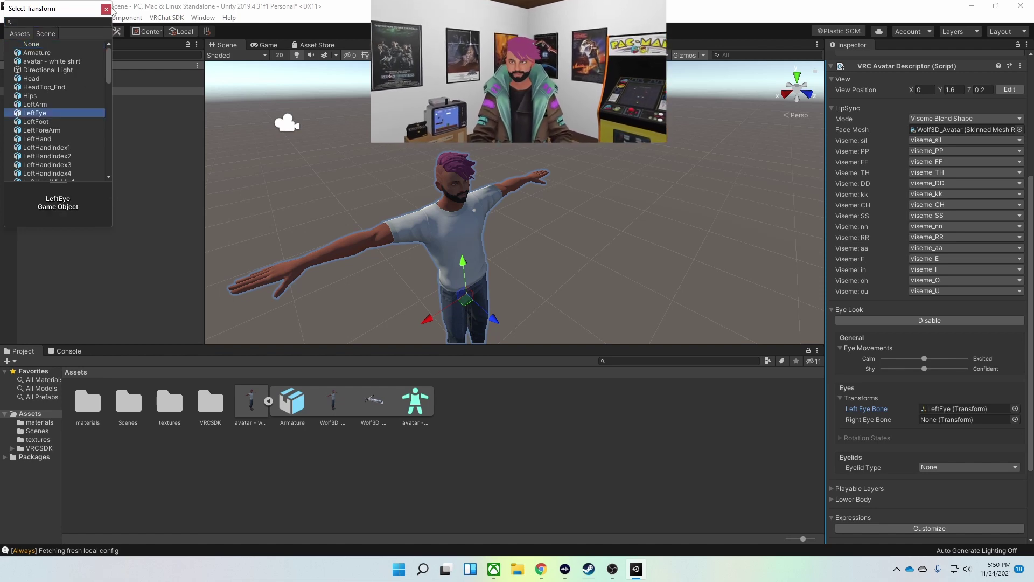
left_click(107, 10)
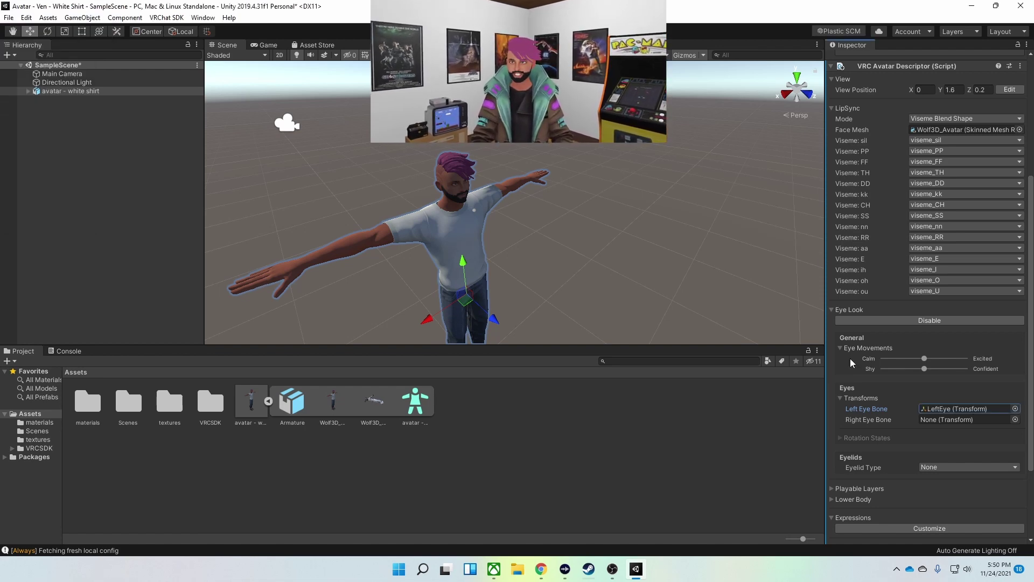
Assign RightEye as the Right Eye Bone.
left_click(1016, 421)
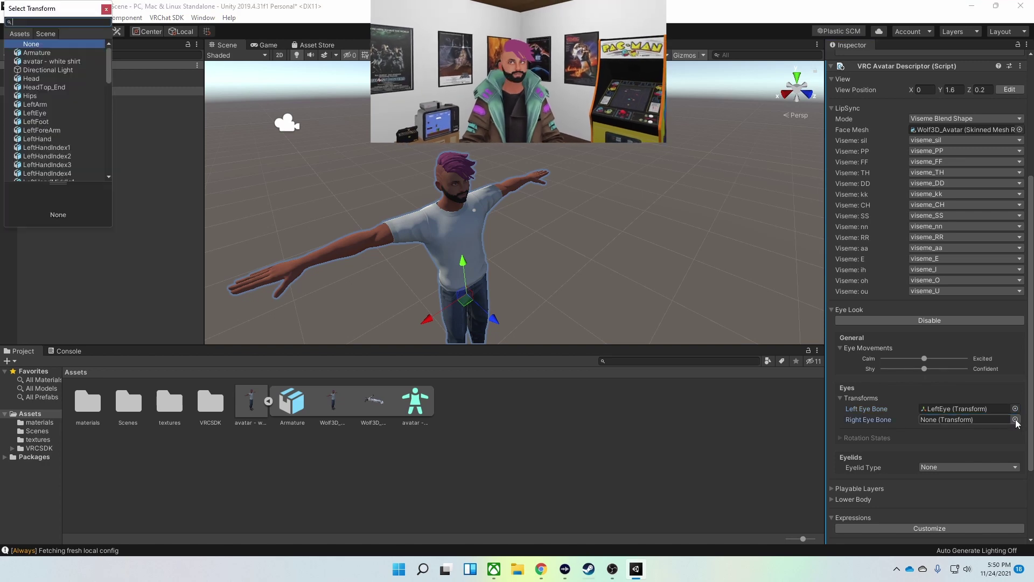
left_click_drag(108, 77, 119, 133)
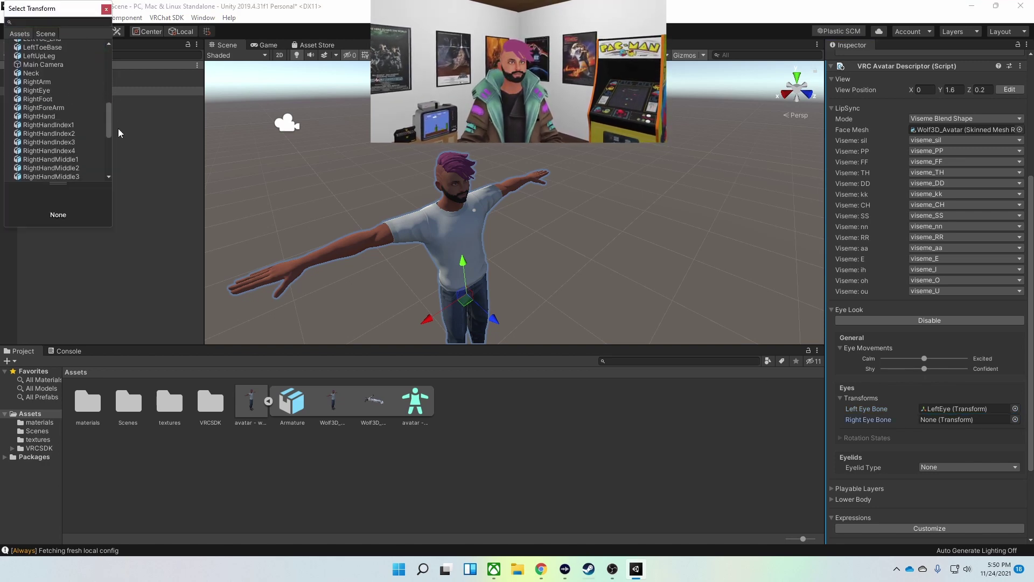
left_click(42, 90)
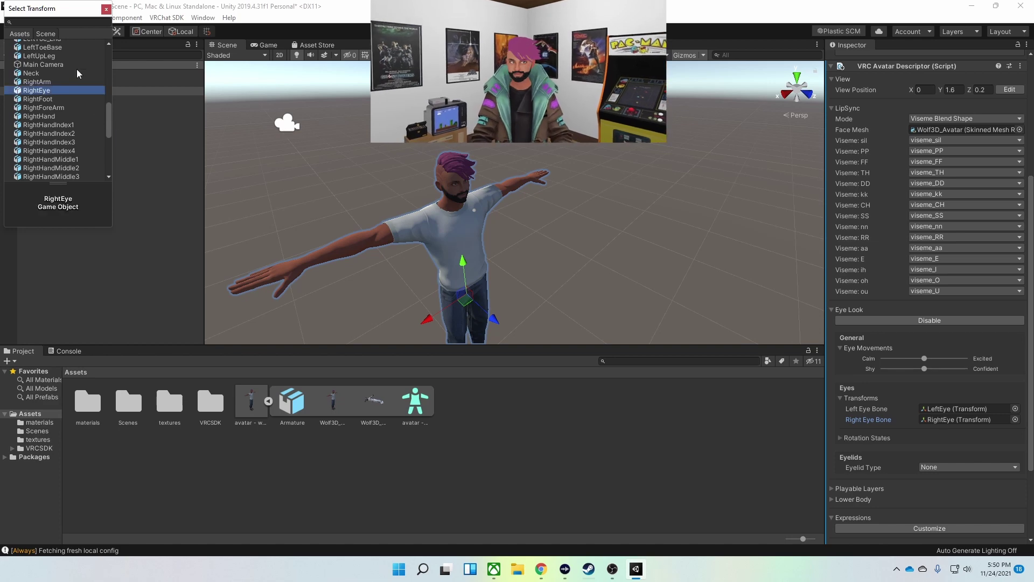
left_click(105, 9)
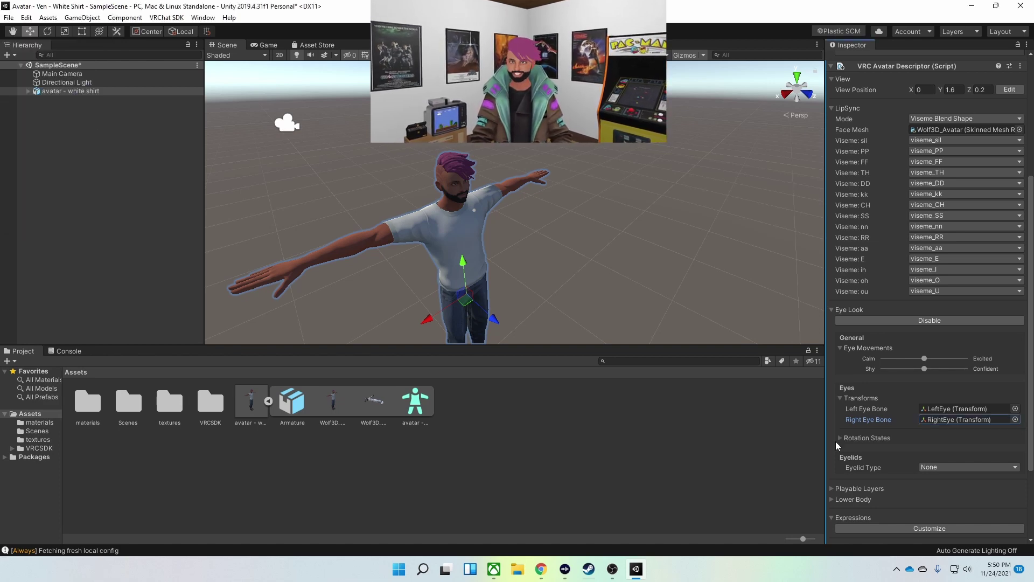
Set the Eyelids type to Blendshapes and choose Wolf3D_Avatar as the Eyelids Mesh.
left_click(963, 468)
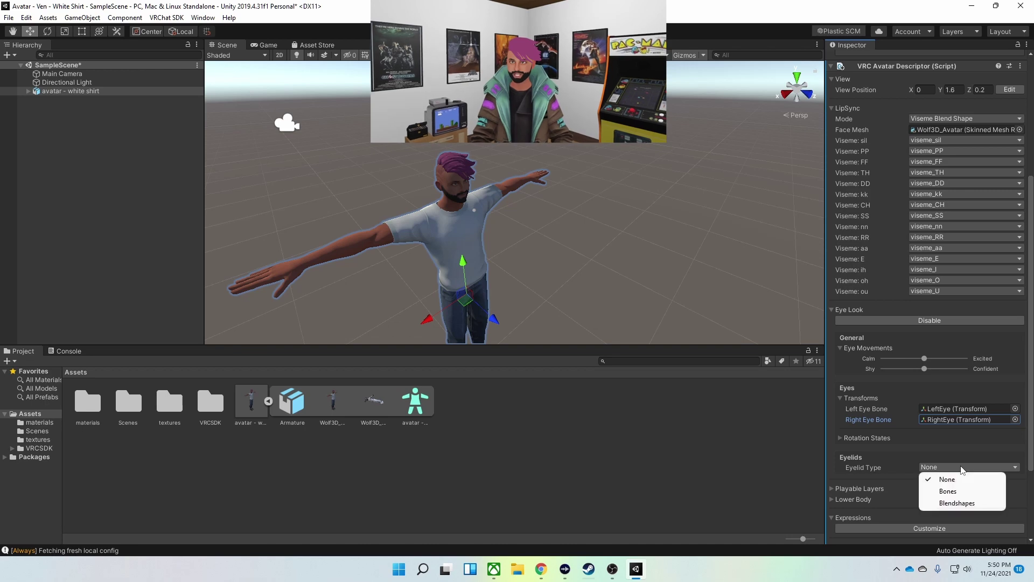
left_click(958, 503)
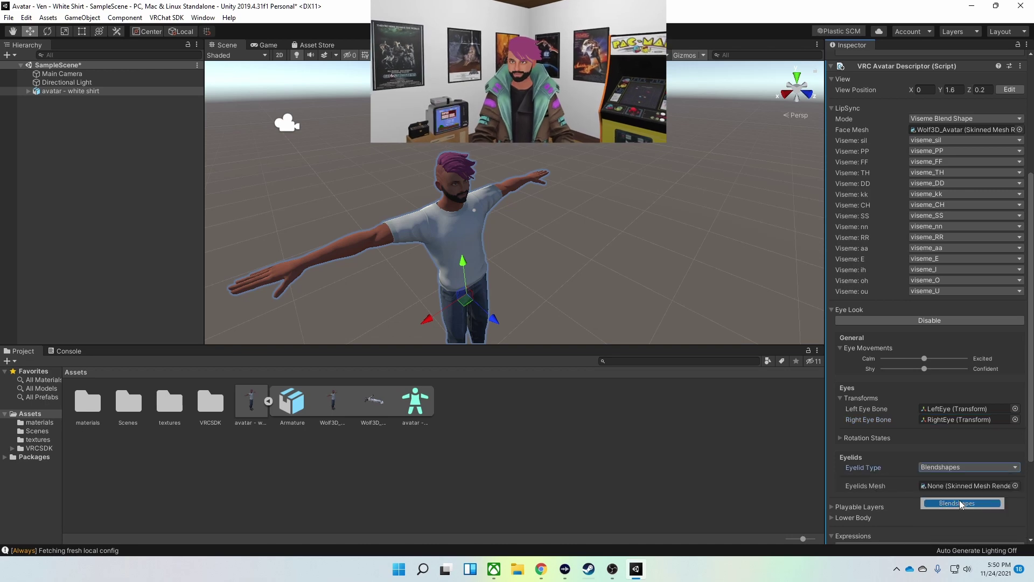
left_click(1016, 485)
left_click(42, 54)
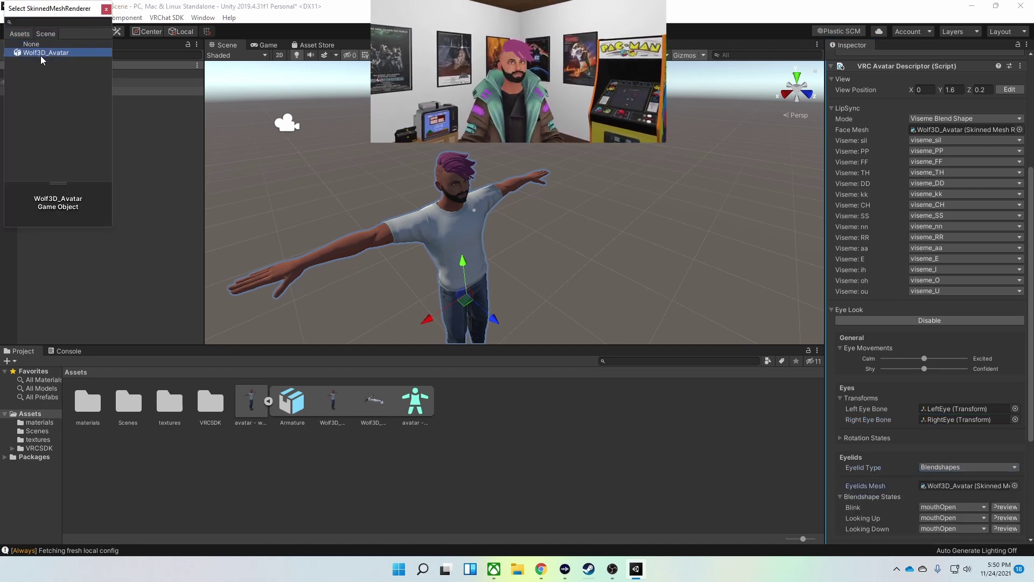
left_click(106, 10)
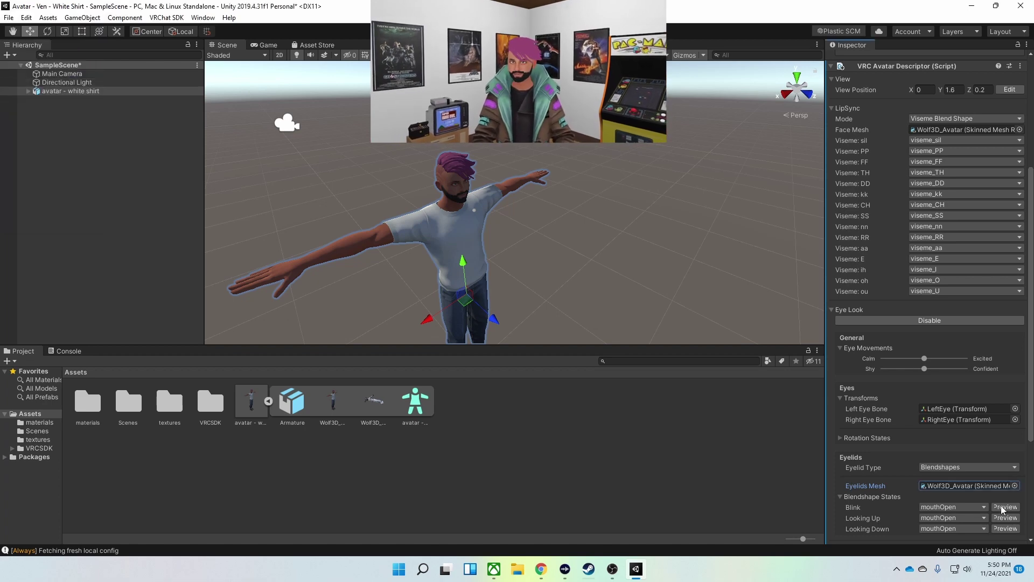
scroll(914, 498, "down", 5)
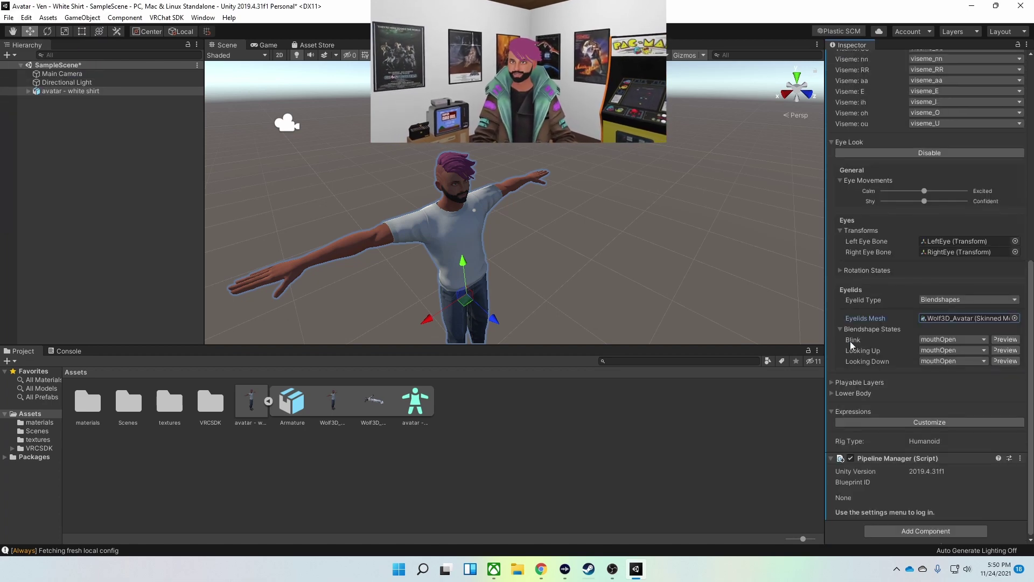
Map Blink to eyesClosed, Looking Up to eyesLookUp and Looking Down to eyesLookDown.
left_click(983, 343)
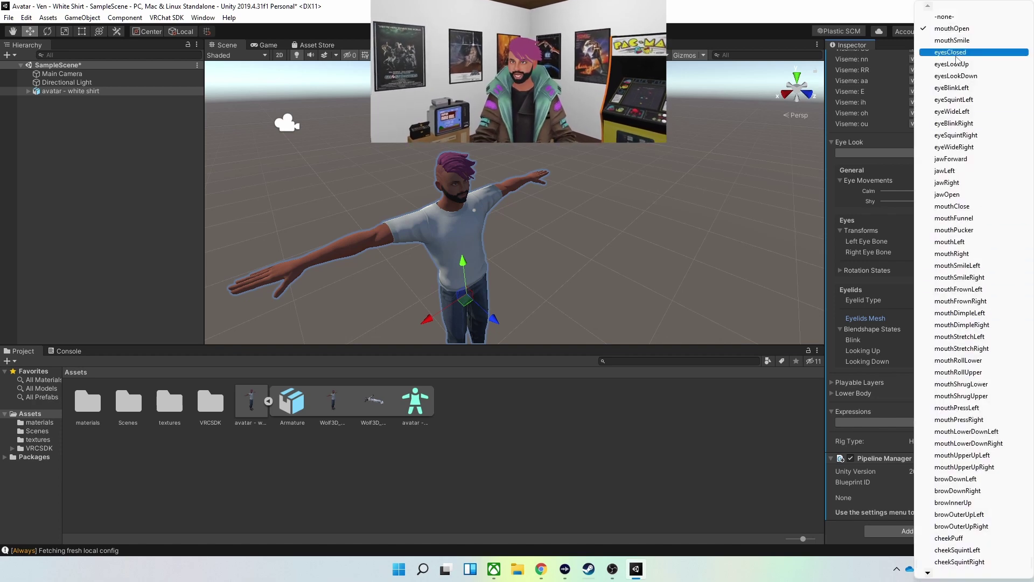
left_click(954, 53)
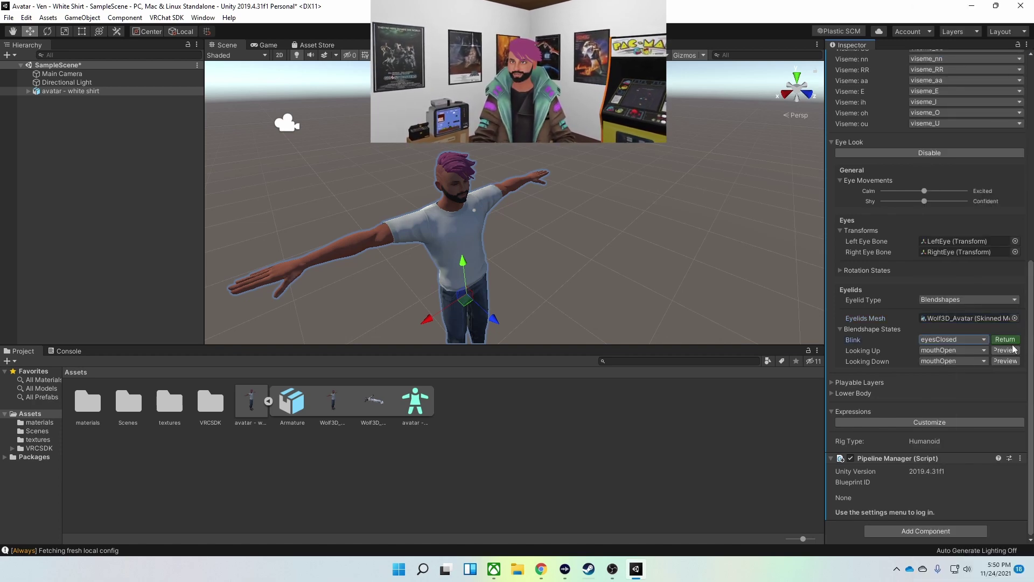
left_click(985, 350)
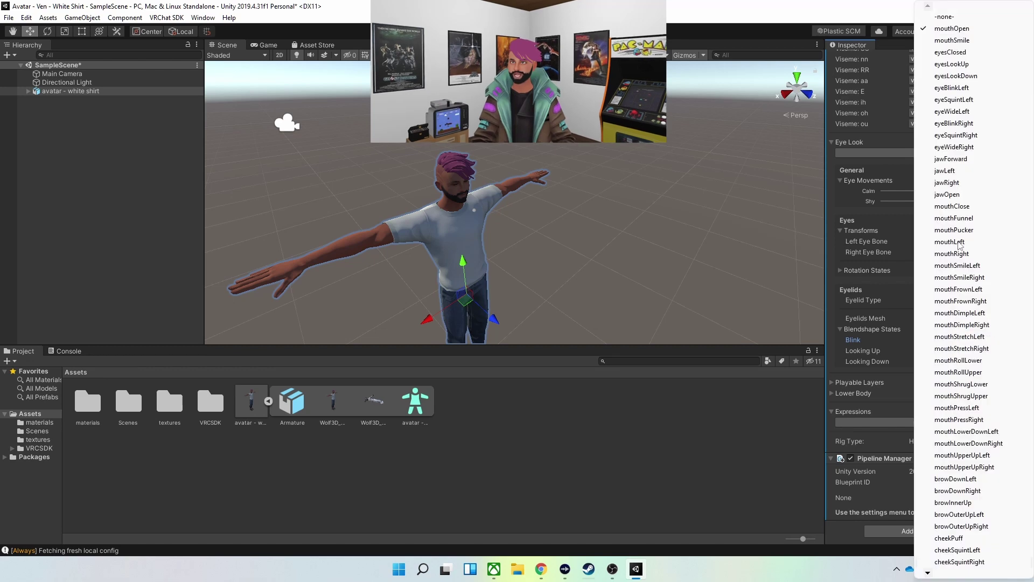
left_click(952, 64)
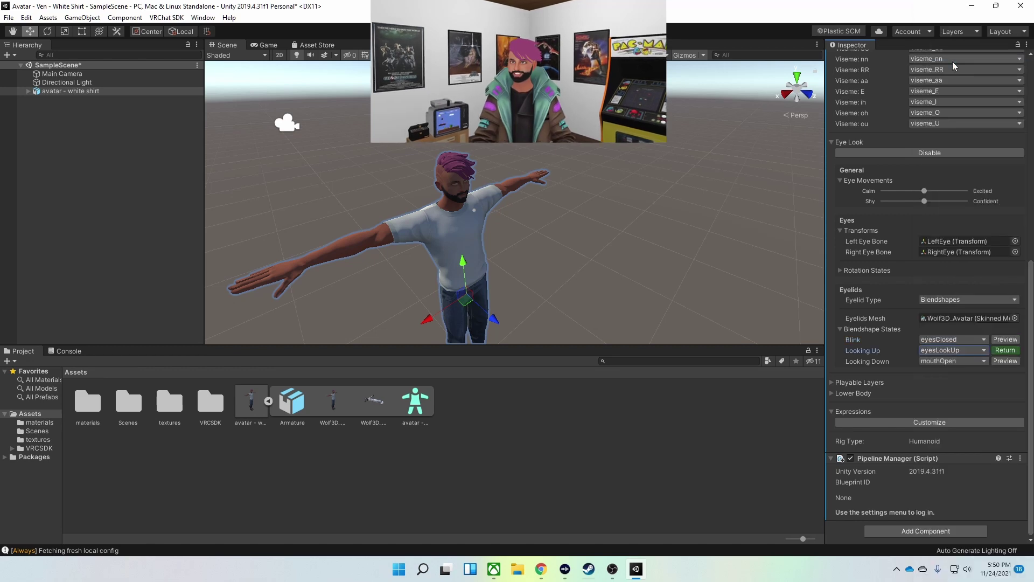
left_click(946, 362)
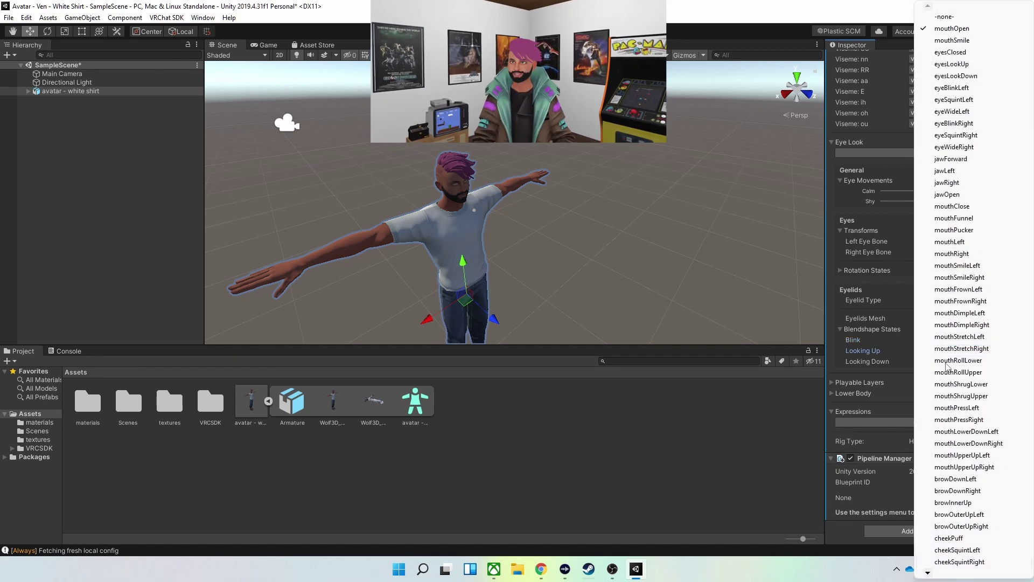
left_click(970, 77)
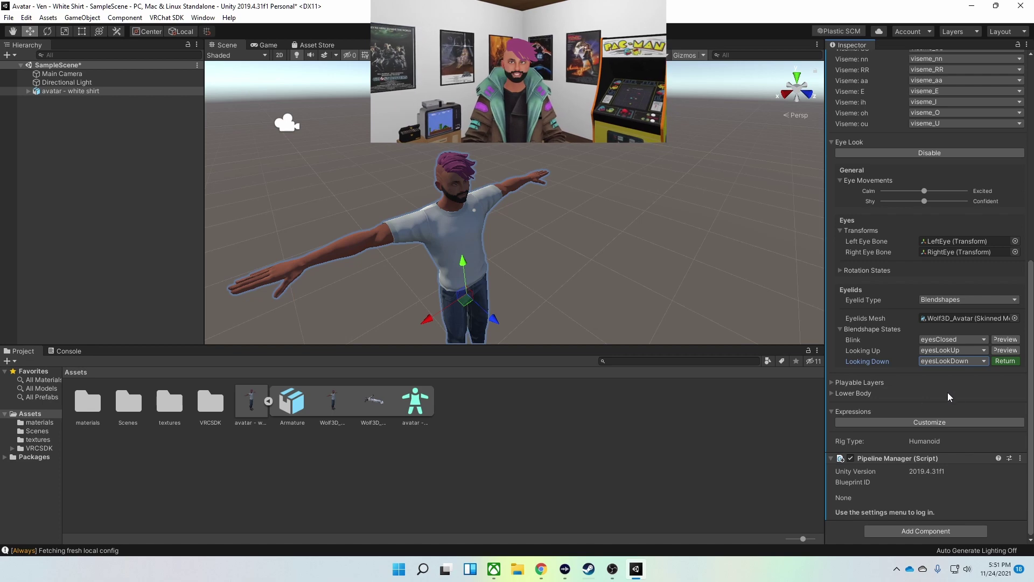
left_click(332, 403)
Change the Wolf3D_Avatar material's shader to VRChat/Mobile/Toon Lit.
left_click(895, 408)
left_click(904, 430)
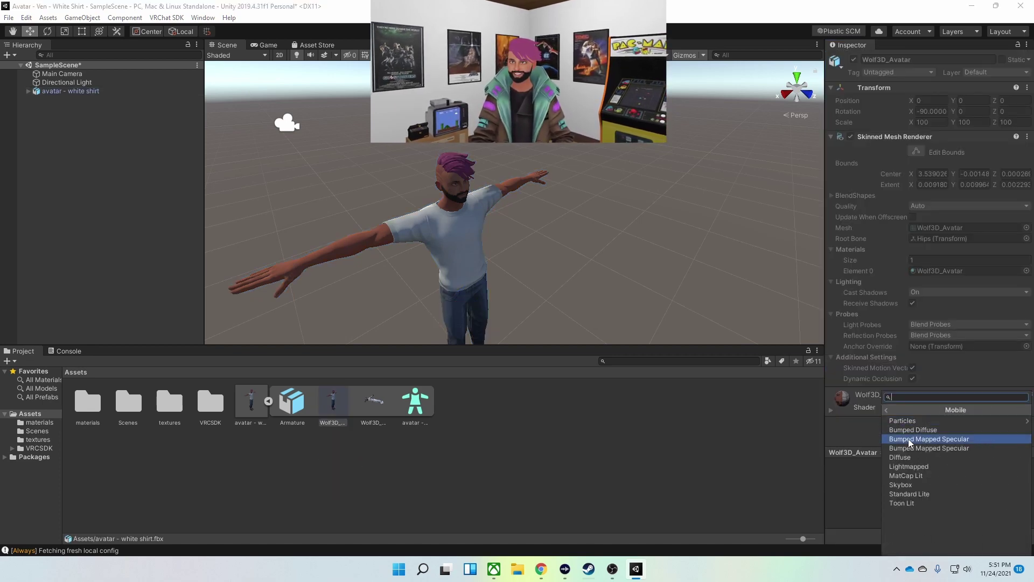
left_click(909, 503)
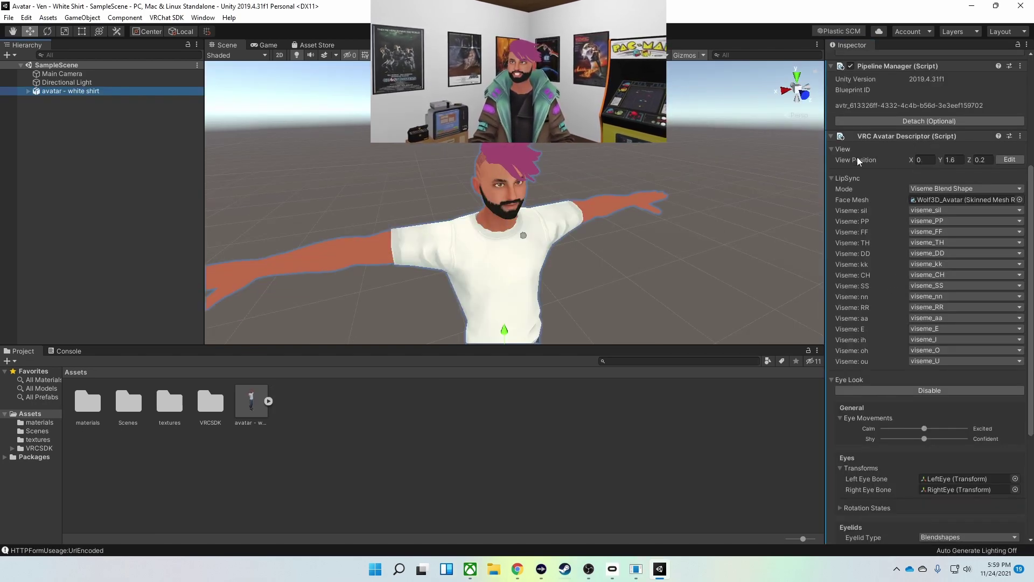
From a side view of the head, set the View Position to Y 1.73 and Z 0.11.
scroll(907, 178, "up", 3)
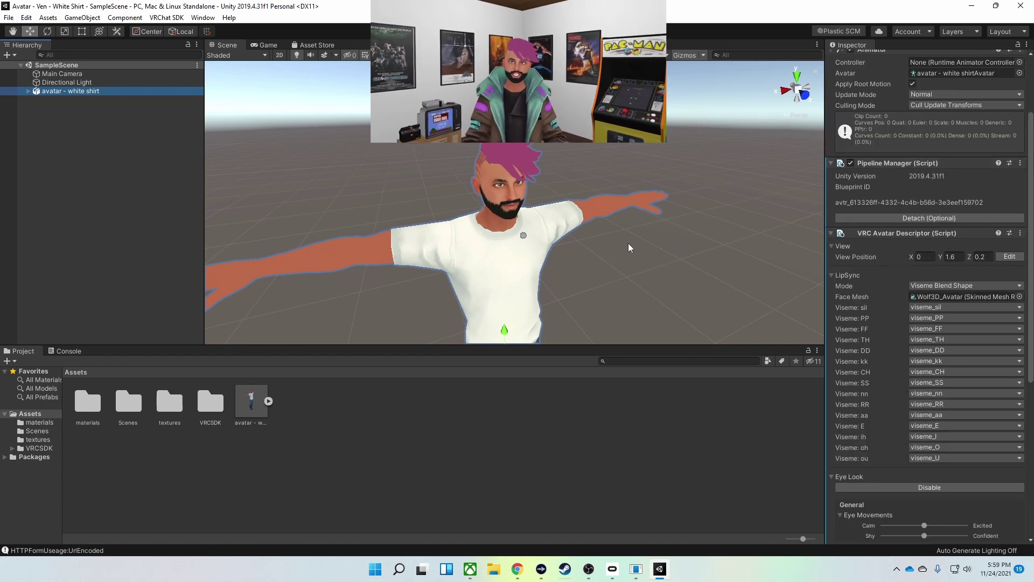
left_click(811, 91)
middle_click_drag(484, 193, 567, 213)
scroll(555, 245, "up", 5)
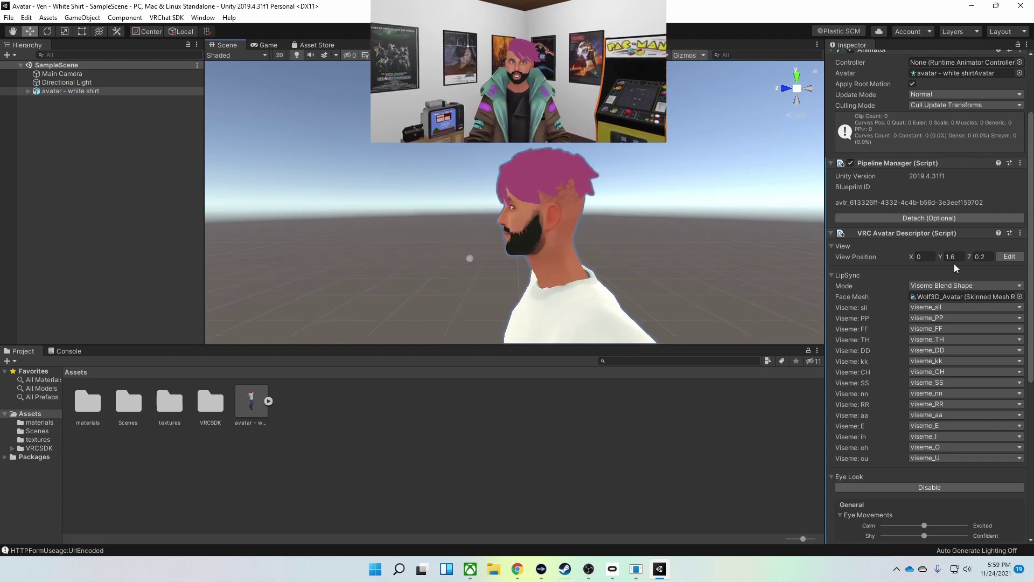
left_click_drag(944, 260, 944, 260)
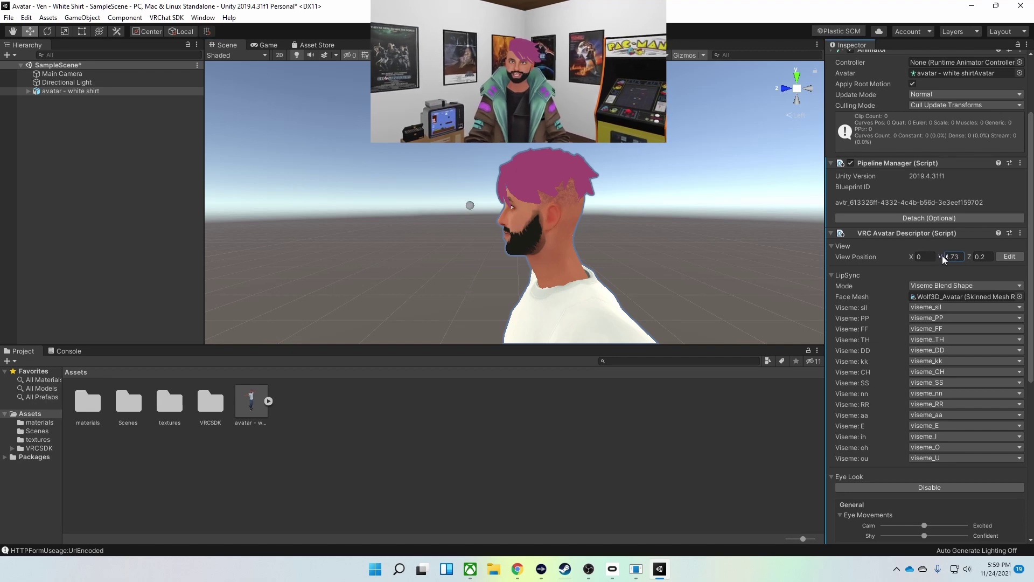
left_click(974, 258)
left_click_drag(974, 258, 974, 257)
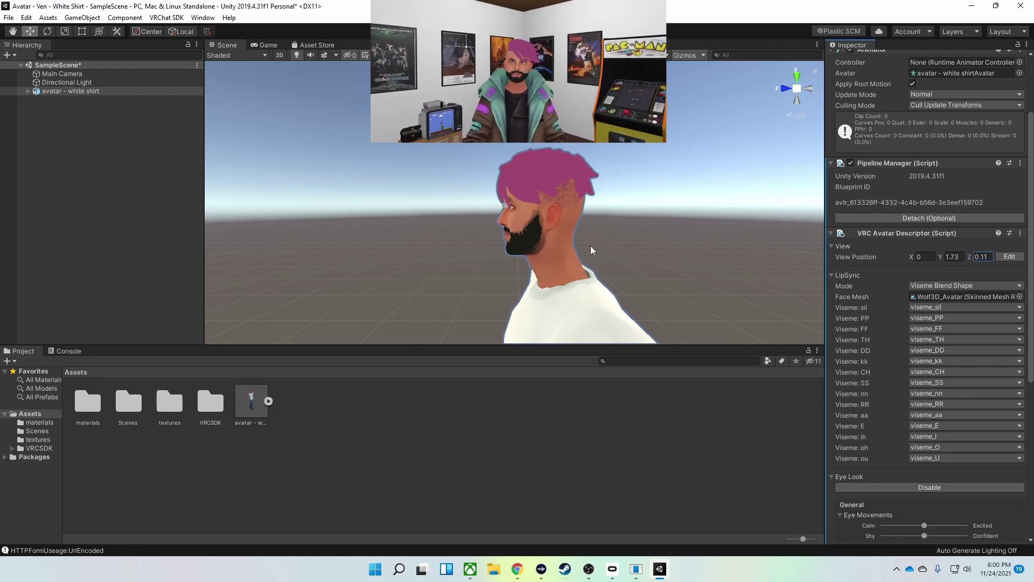
Rotate the scene view to the front and centre the avatar to check the view position.
left_click(809, 90)
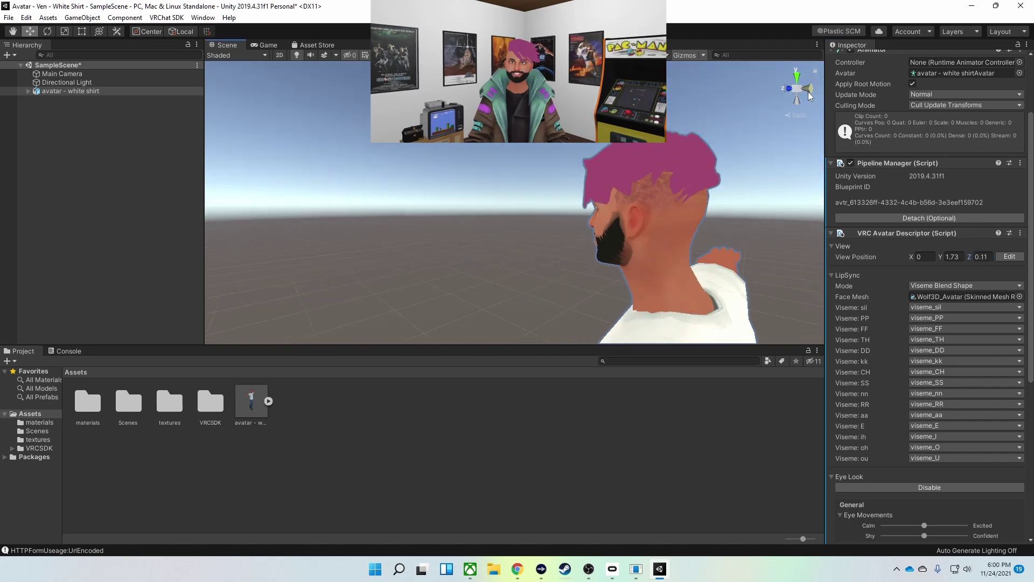
left_click(809, 91)
left_click(809, 92)
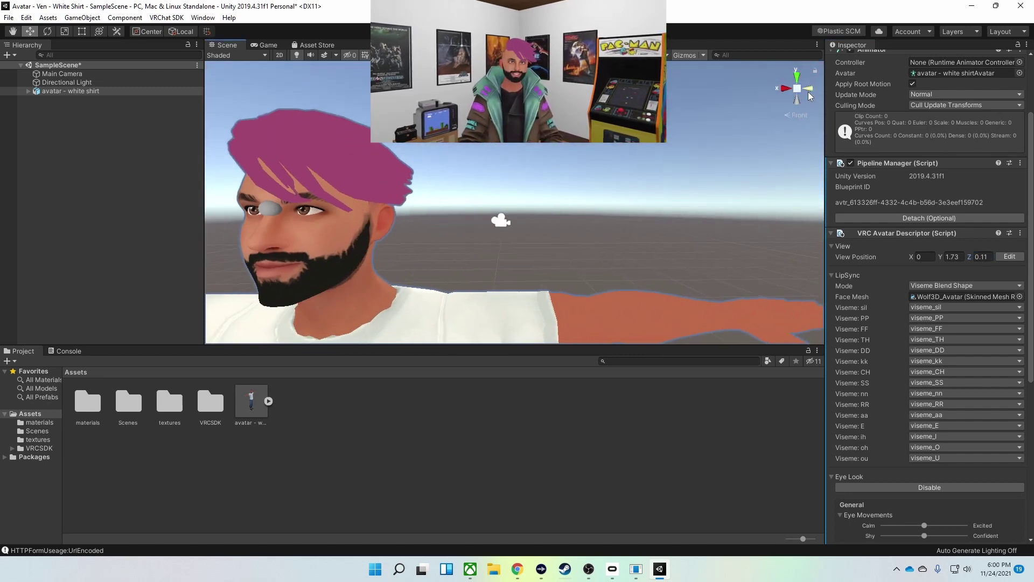
scroll(489, 252, "down", 5)
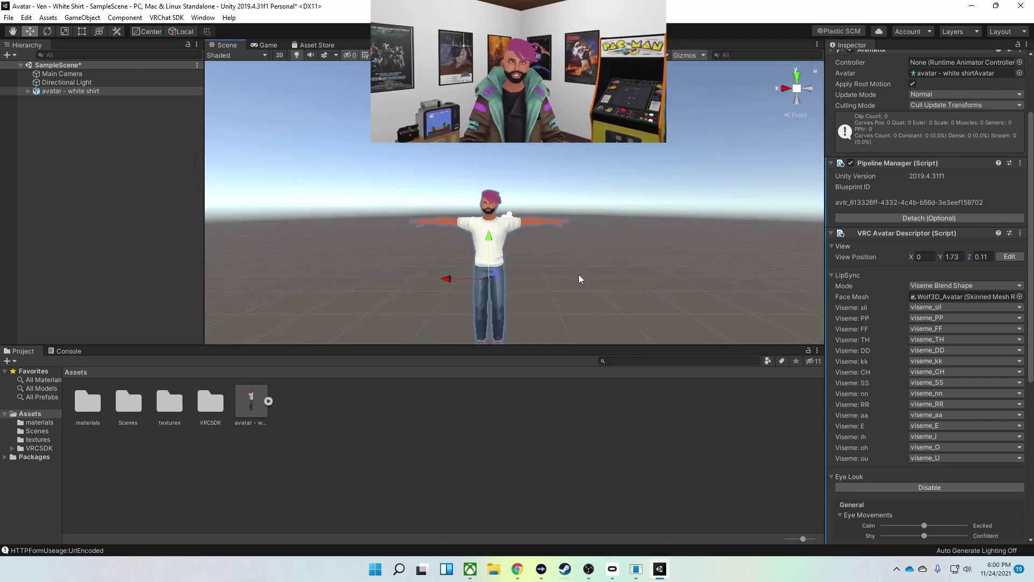
mouse_move(572, 273)
middle_mouse_down()
mouse_move(591, 272)
mouse_move(589, 264)
middle_mouse_up()
scroll(588, 263, "up", 3)
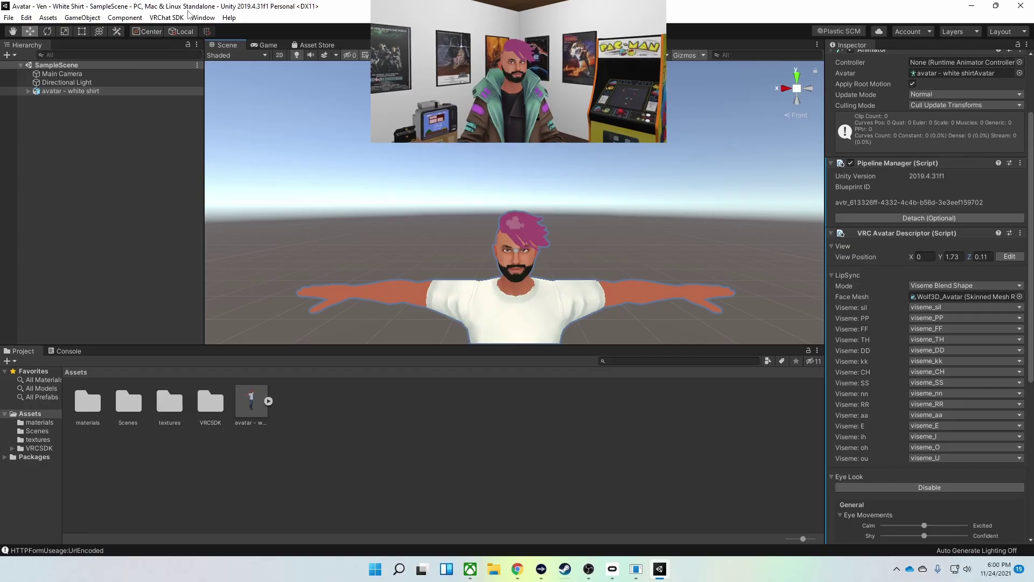
Build & Publish the avatar for Windows from the VRChat SDK Control Panel, confirming upload rights.
left_click(167, 19)
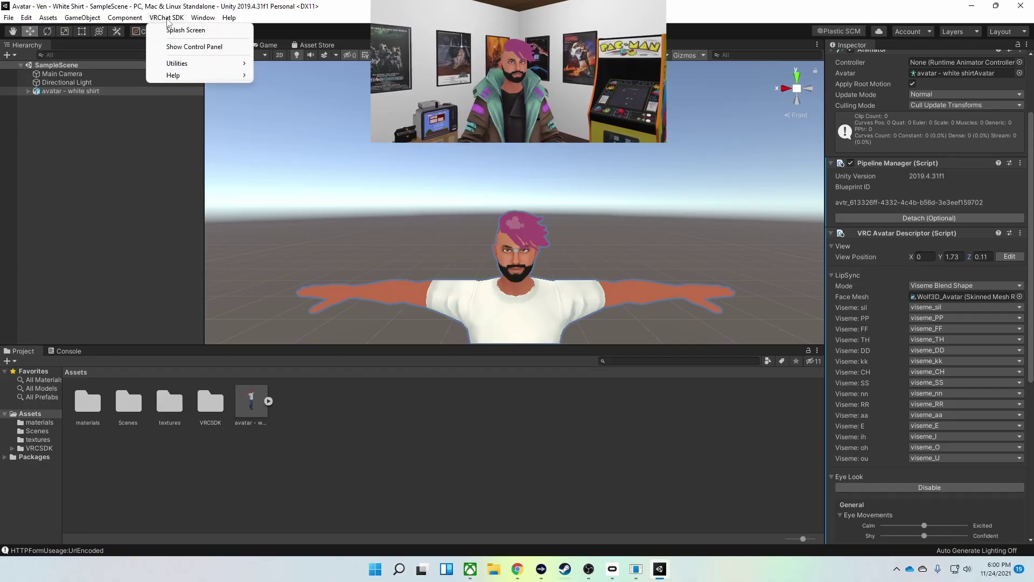
left_click(181, 48)
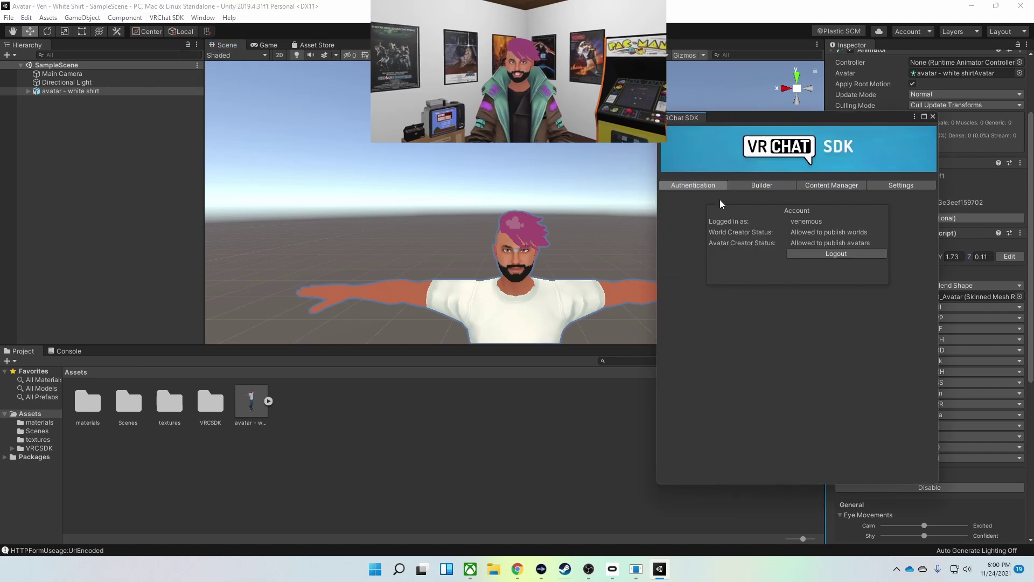
left_click(762, 186)
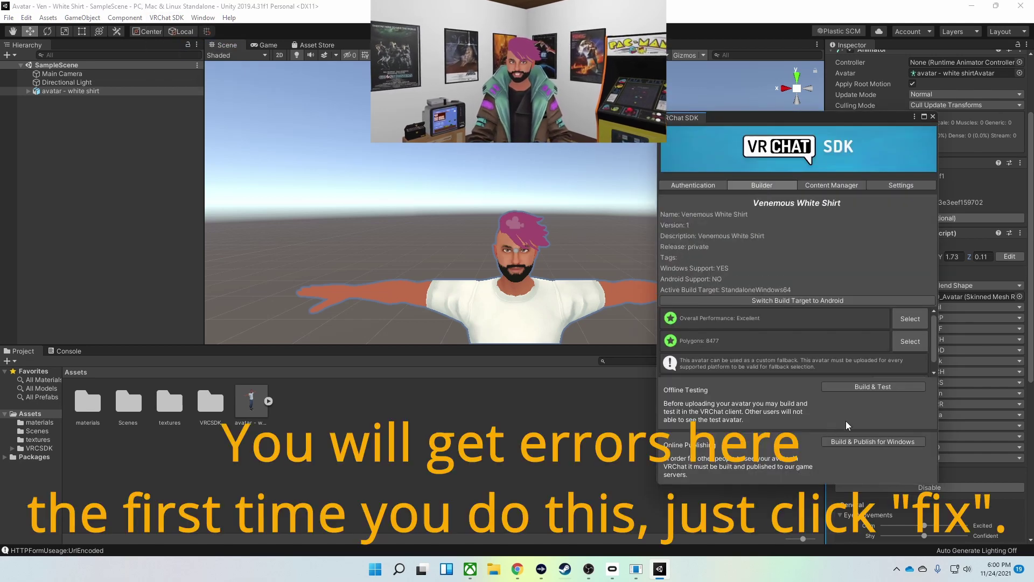
left_click(869, 447)
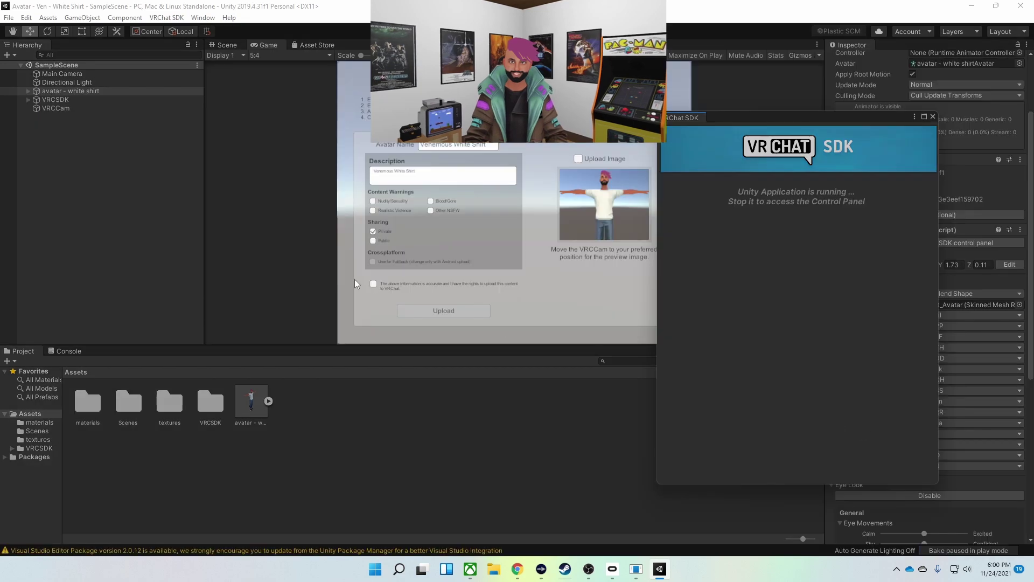
left_click(373, 284)
left_click(443, 311)
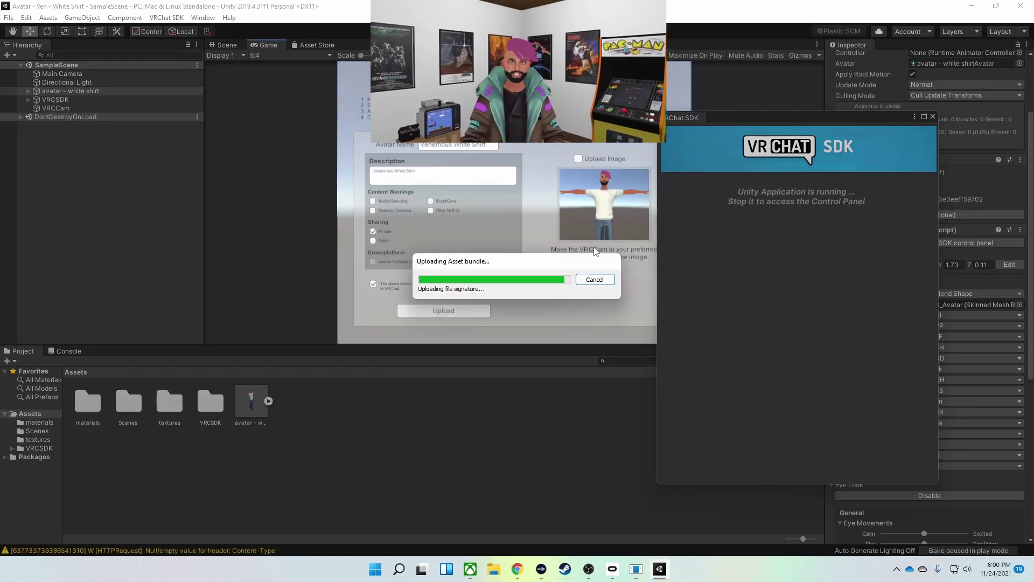
left_click(591, 305)
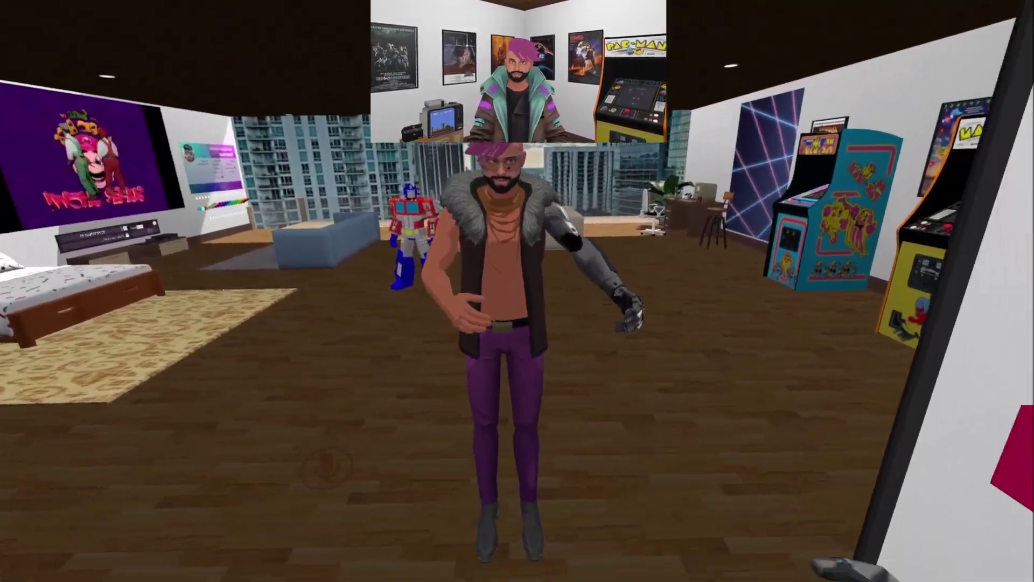
Pick the white shirt avatar under My Creations in VRChat's Avatars menu and wear it.
key("Escape")
left_click(538, 327)
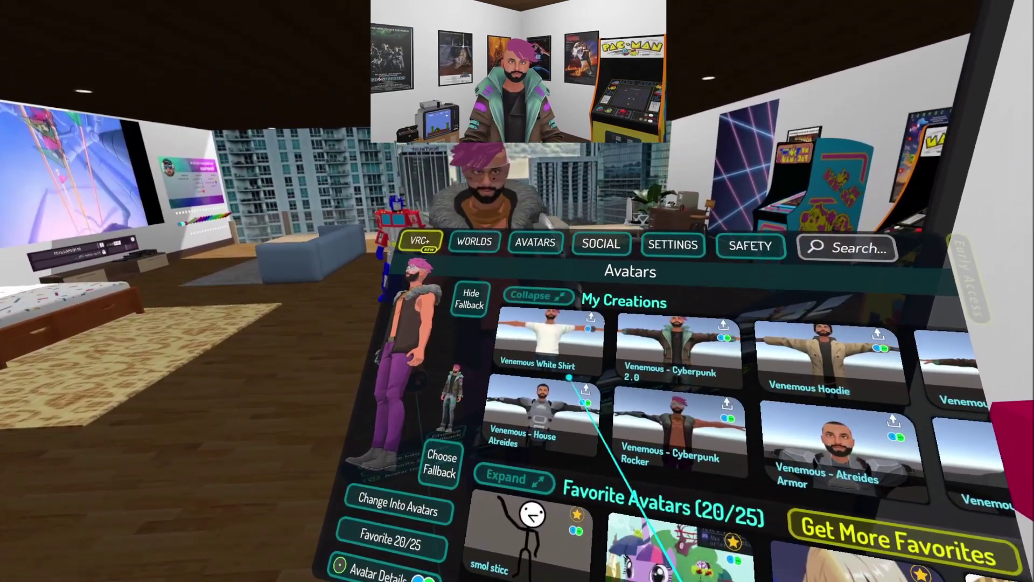
left_click(568, 376)
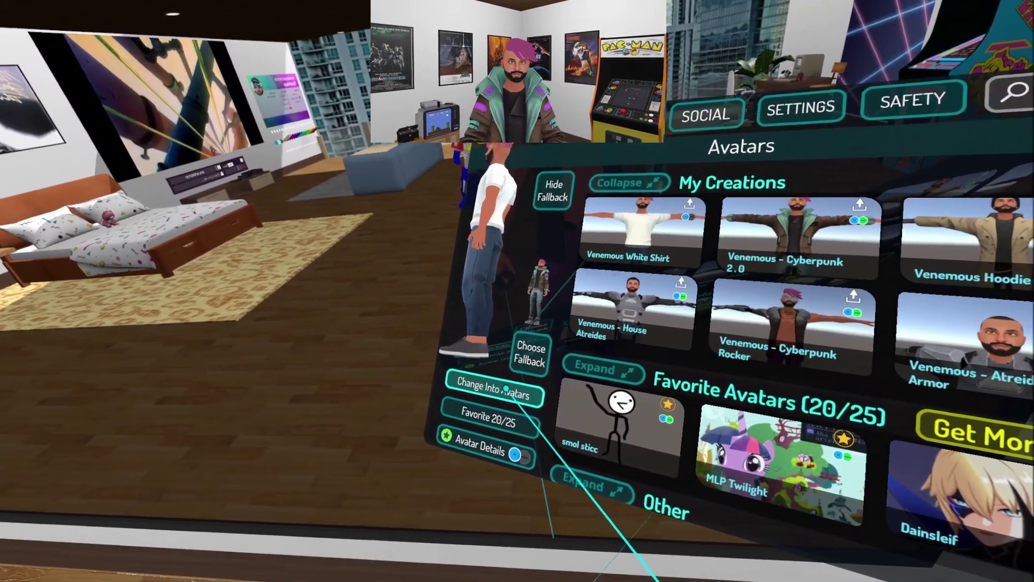
key("Escape")
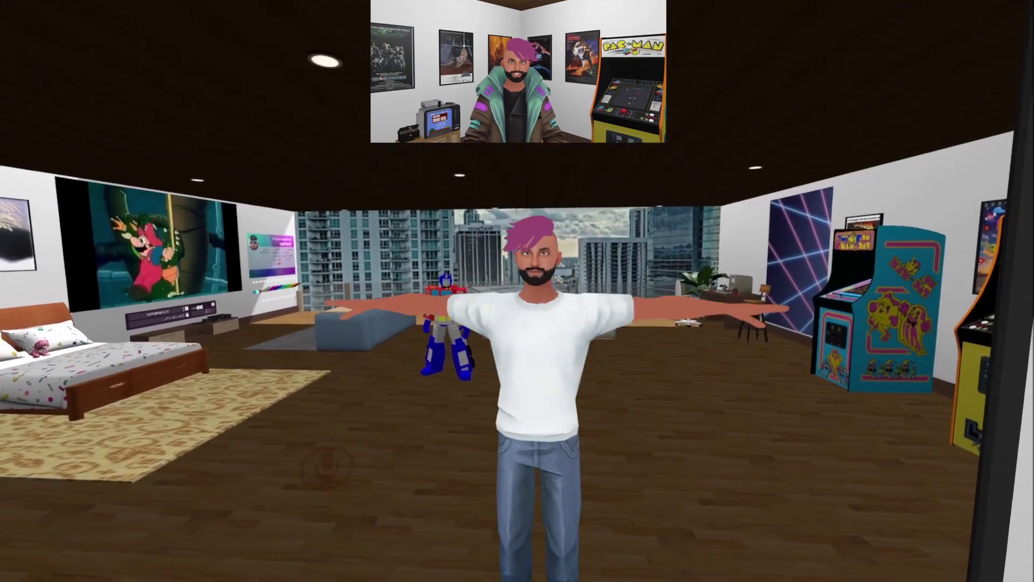